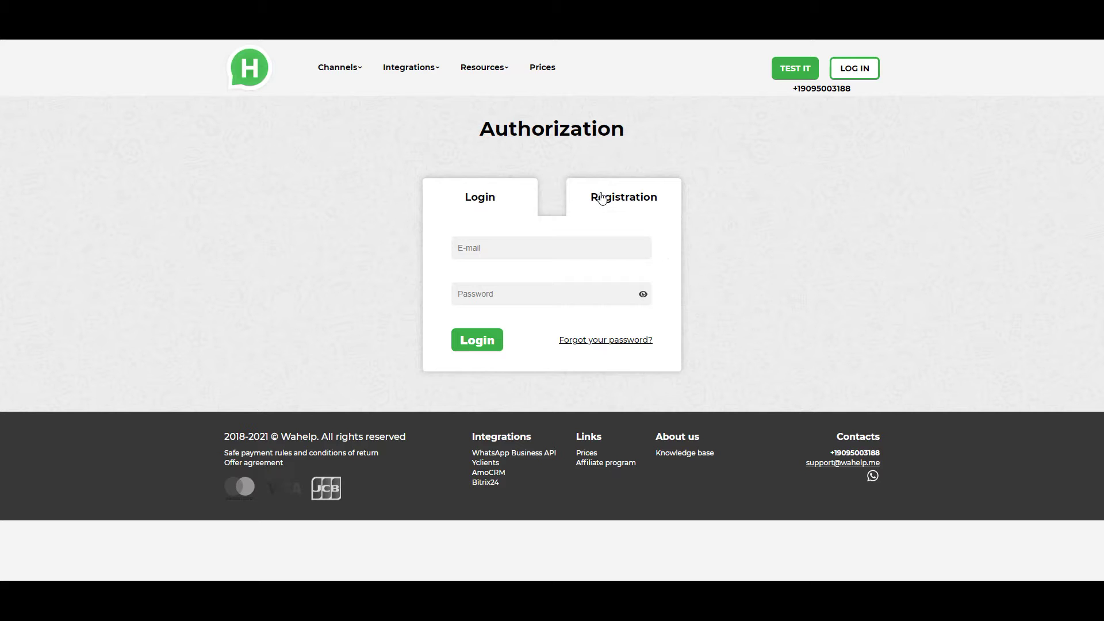
# Step: Log in to Wahelp on the Authorization page with the account e-mail and password
pyautogui.click(555, 250)
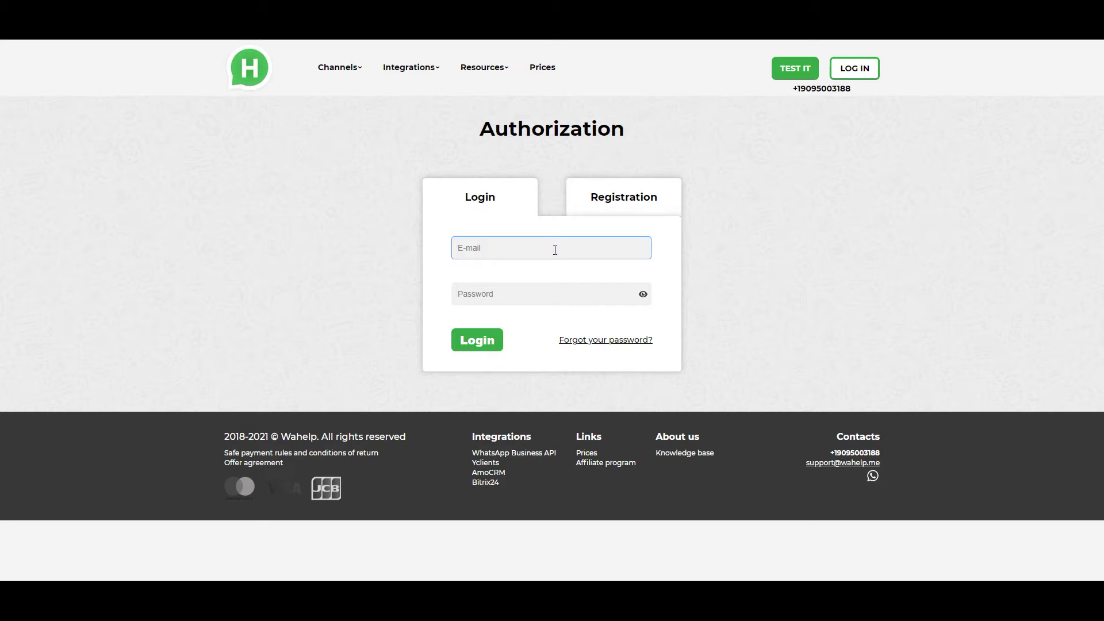
pyautogui.click(531, 286)
pyautogui.hotkey('ctrl', 'v')
pyautogui.click(474, 344)
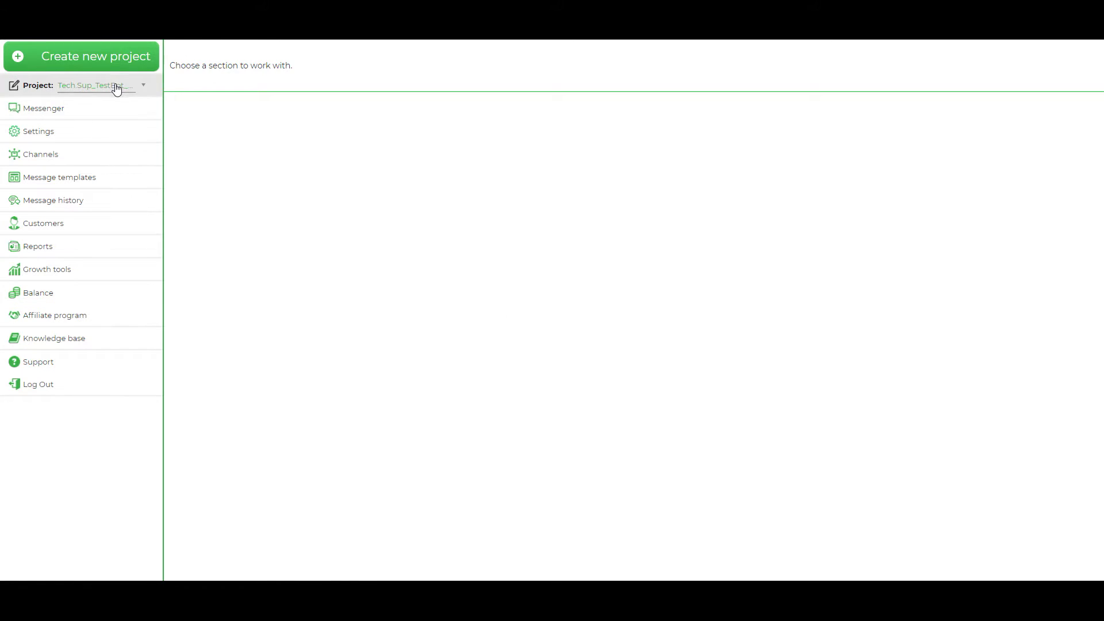
# Step: Confirm the active project, then open the Message templates section
pyautogui.click(115, 89)
pyautogui.click(201, 176)
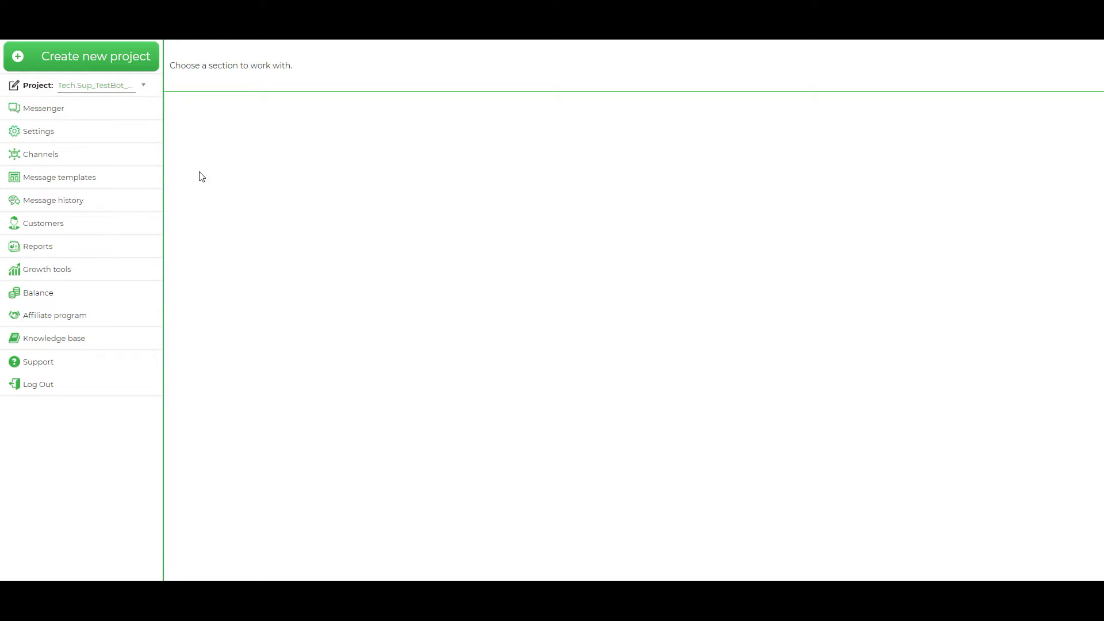
pyautogui.click(99, 180)
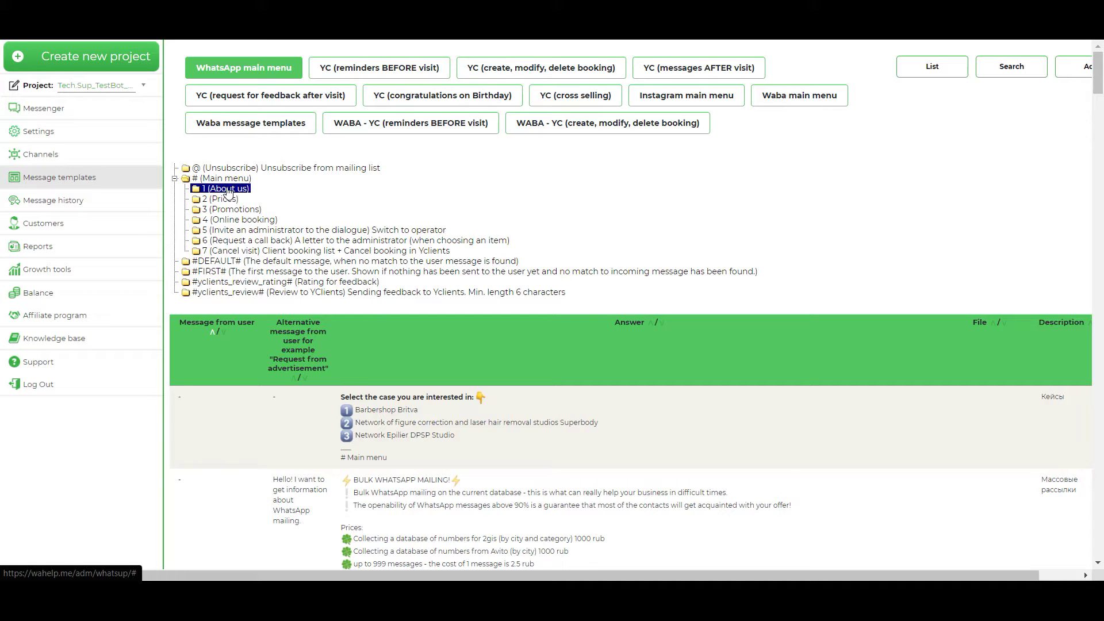
# Step: Open the 1 (About us) template for editing, keeping #-Main menu as its parent
pyautogui.rightClick(228, 191)
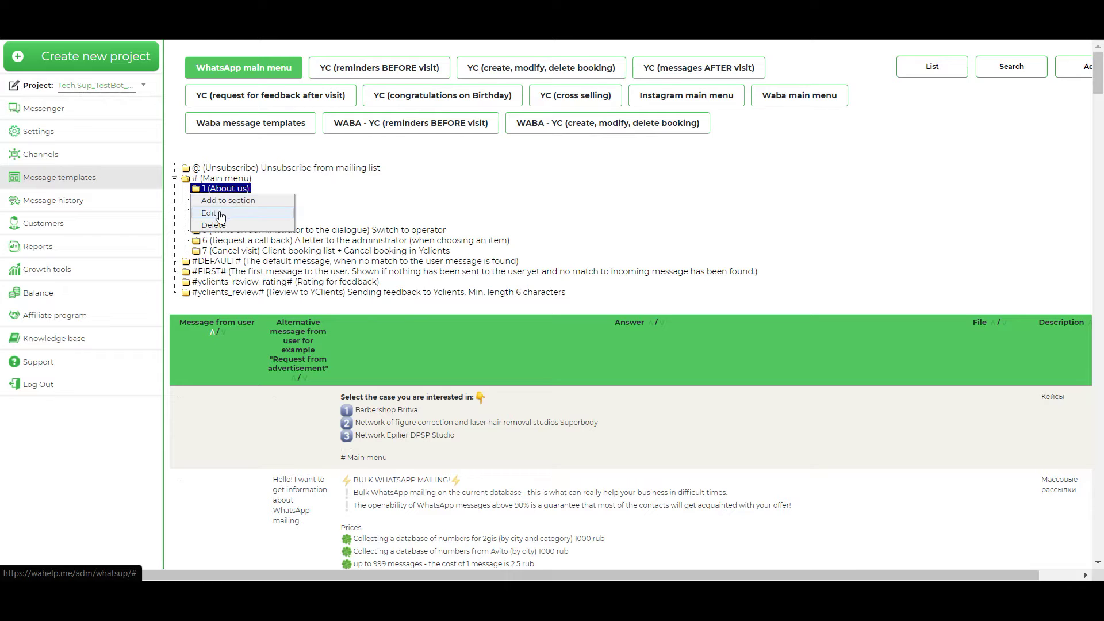
pyautogui.click(221, 214)
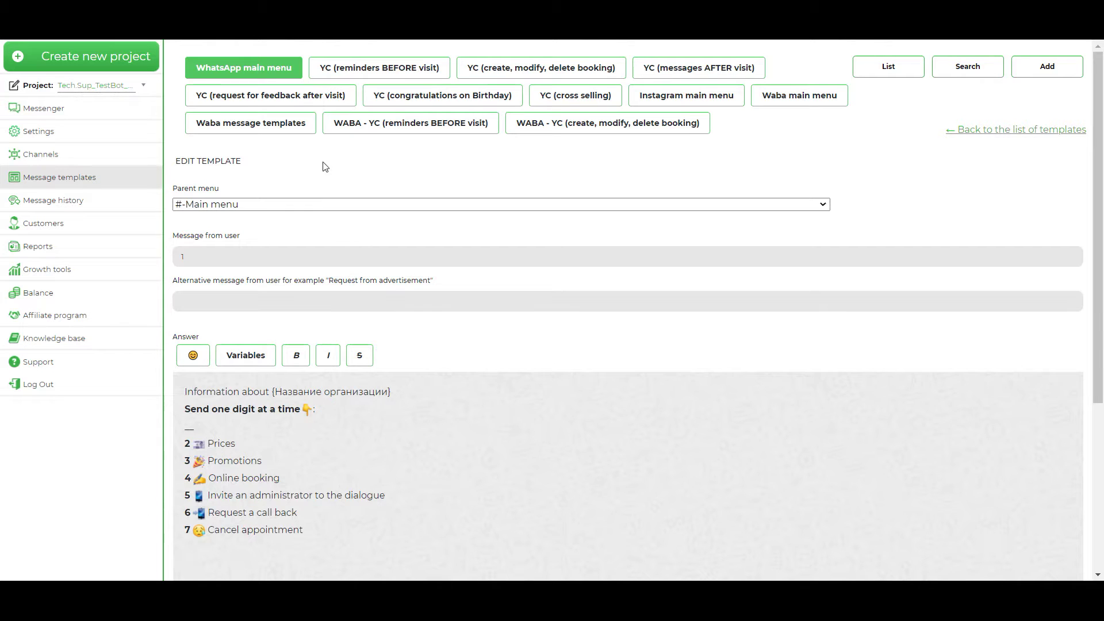
pyautogui.click(316, 206)
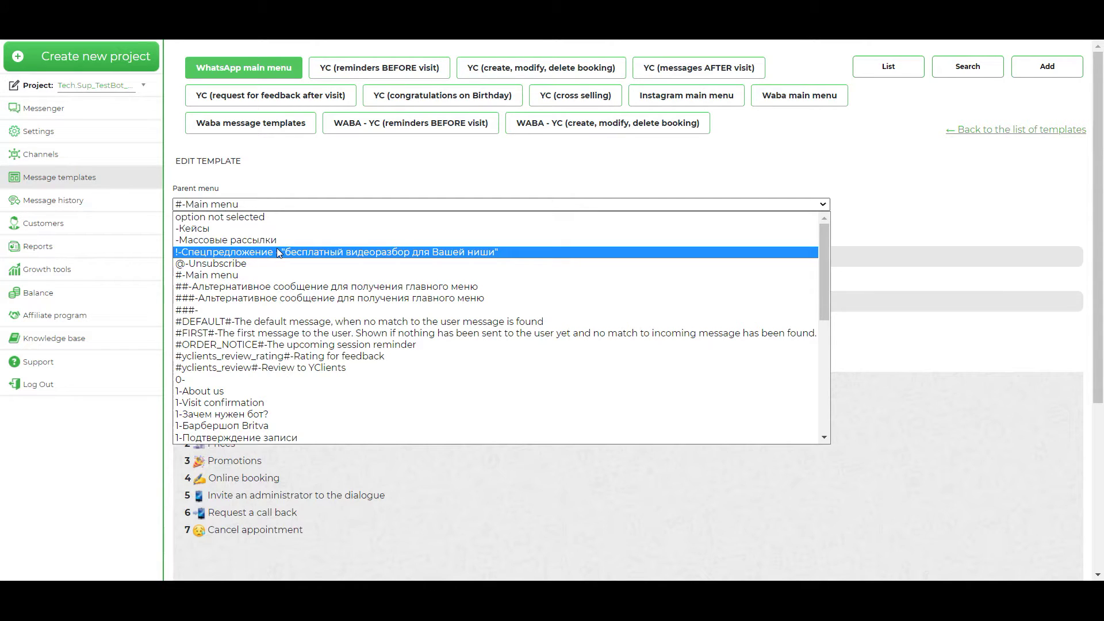
pyautogui.click(260, 274)
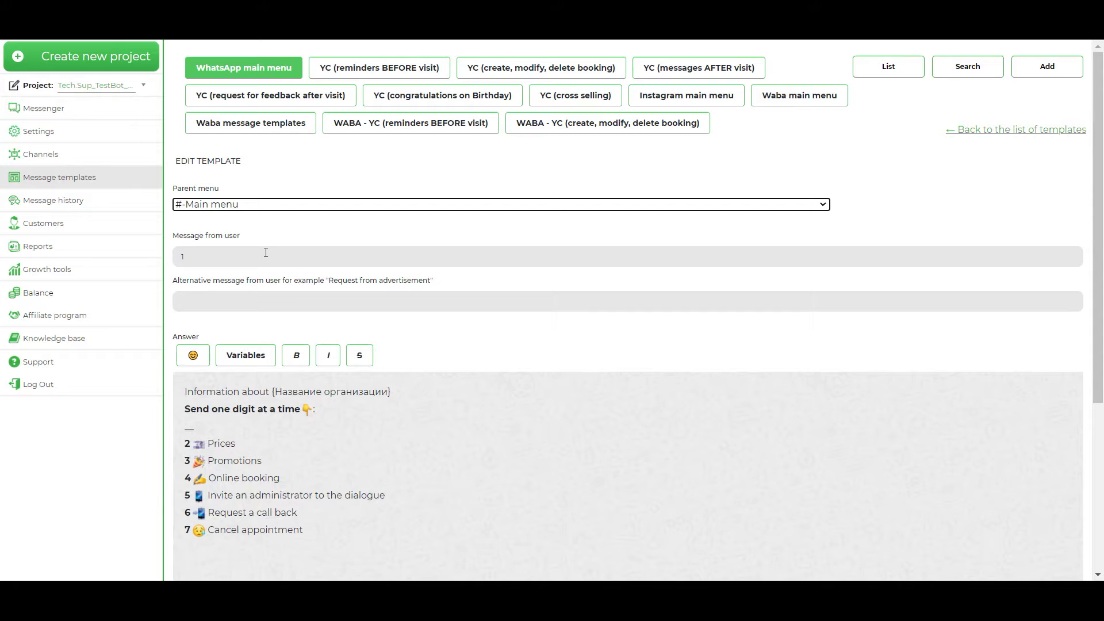
pyautogui.click(266, 252)
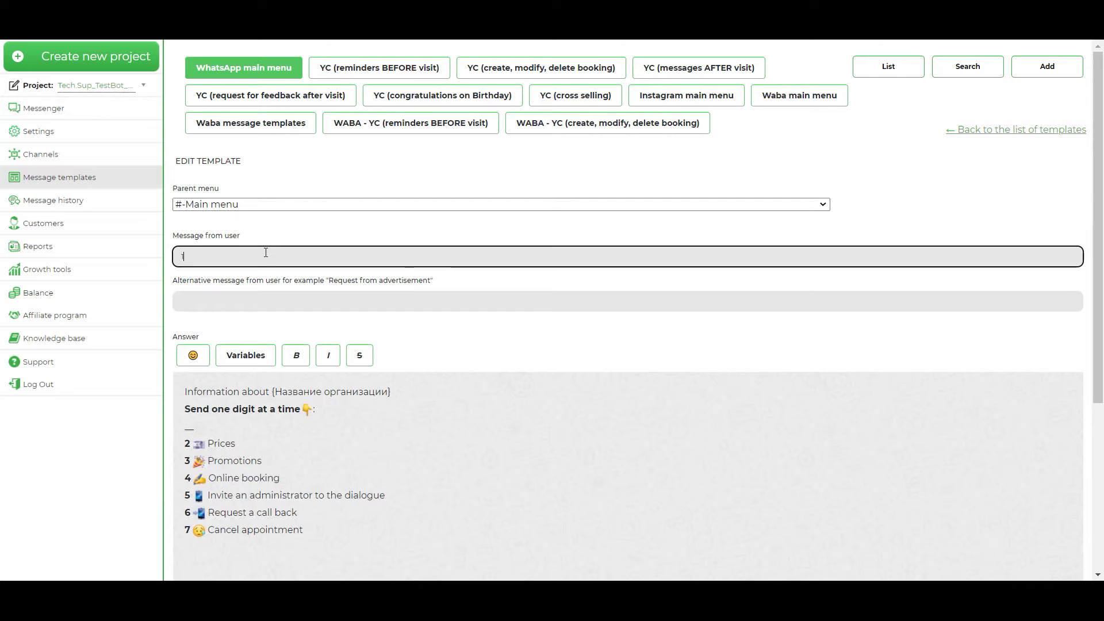
# Step: Delete the 👇 emoji after 'Send one digit at a time:' in the About us answer
pyautogui.click(241, 290)
pyautogui.click(291, 286)
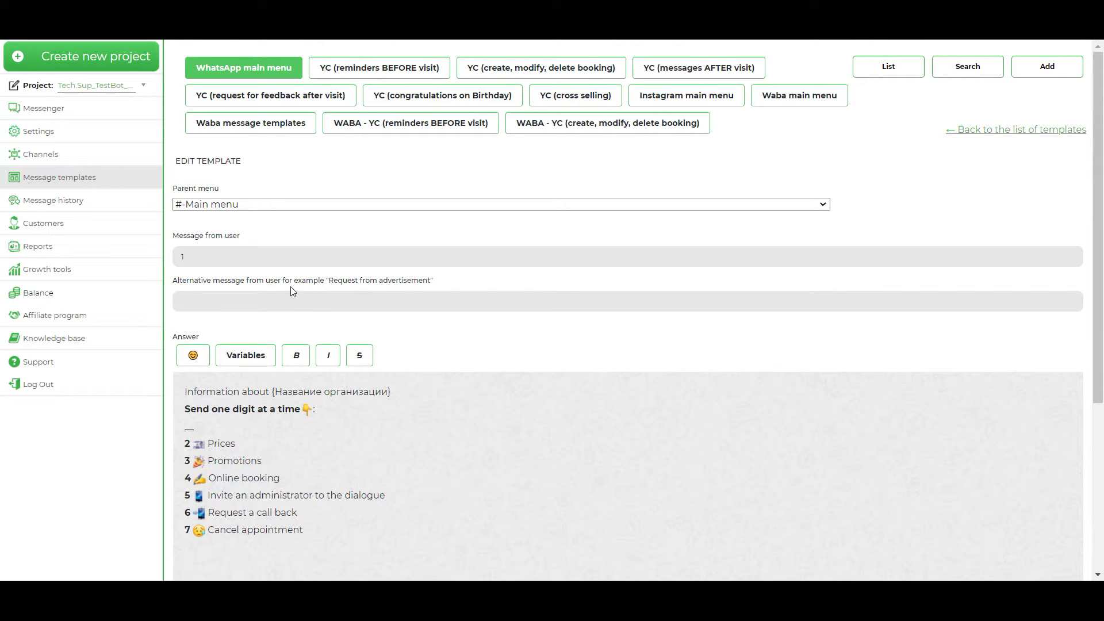
pyautogui.click(252, 294)
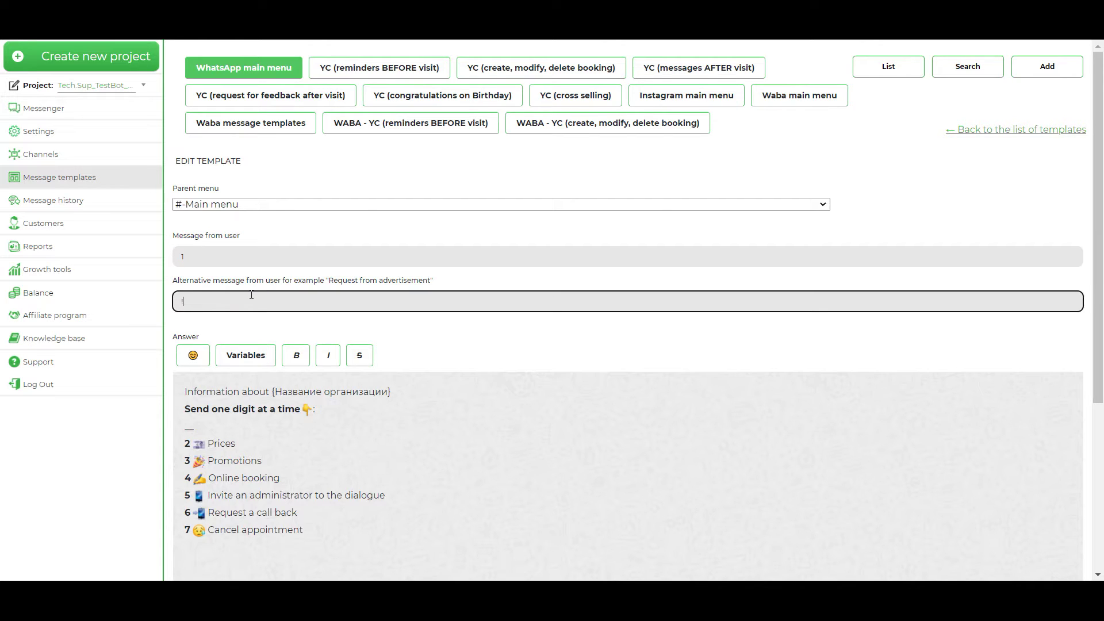
pyautogui.scroll(-1, 331, 397)
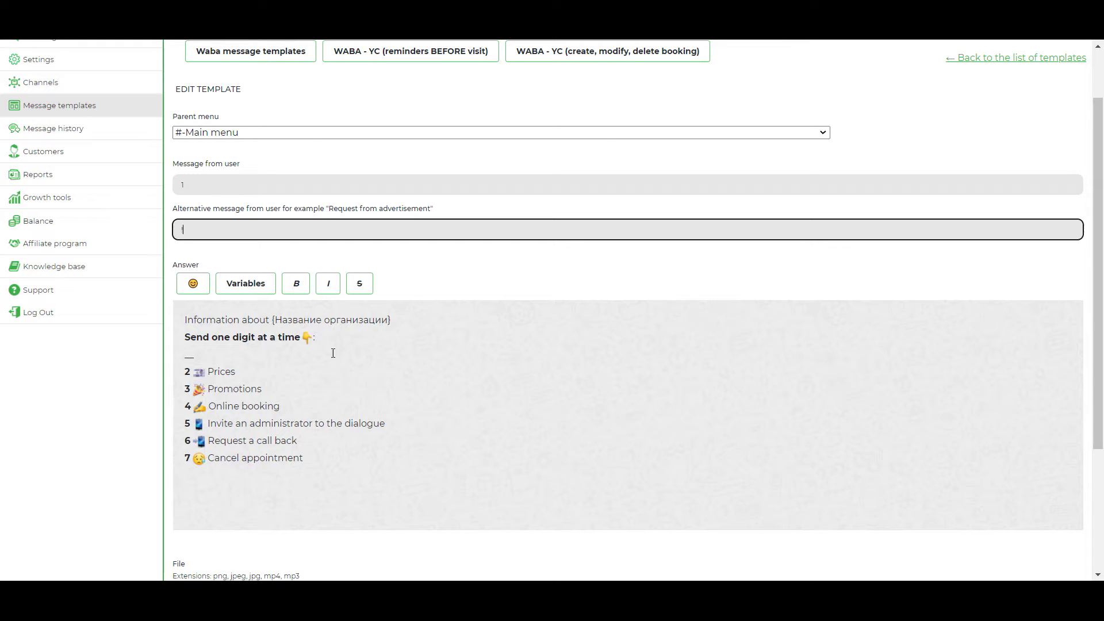
pyautogui.click(314, 339)
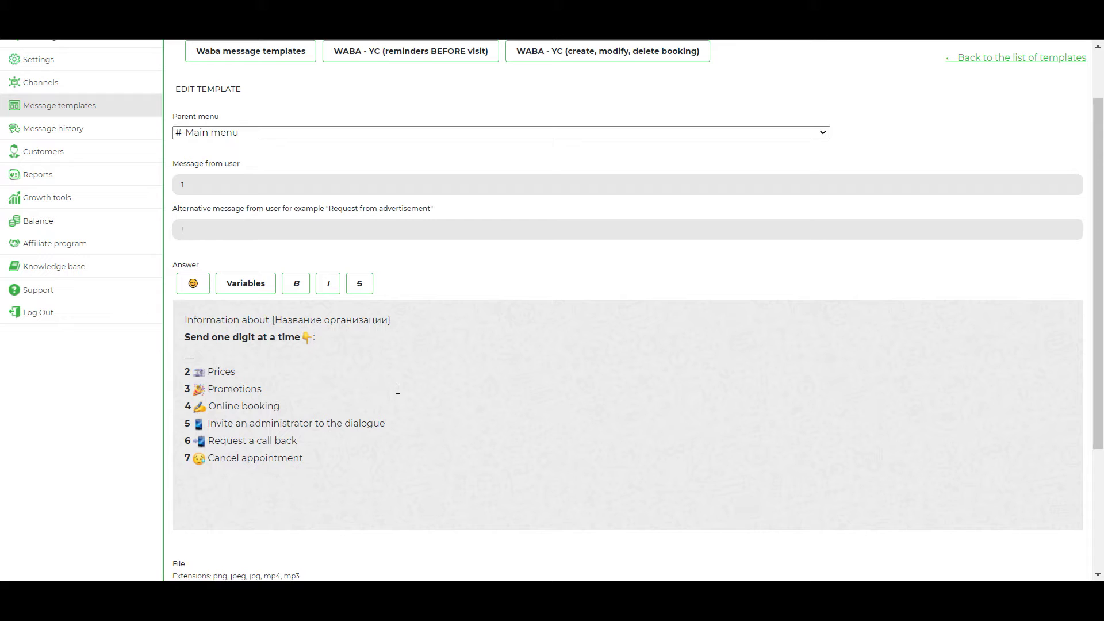
pyautogui.press('BackSpace')
pyautogui.press('BackSpace')
pyautogui.scroll(-3, 398, 389)
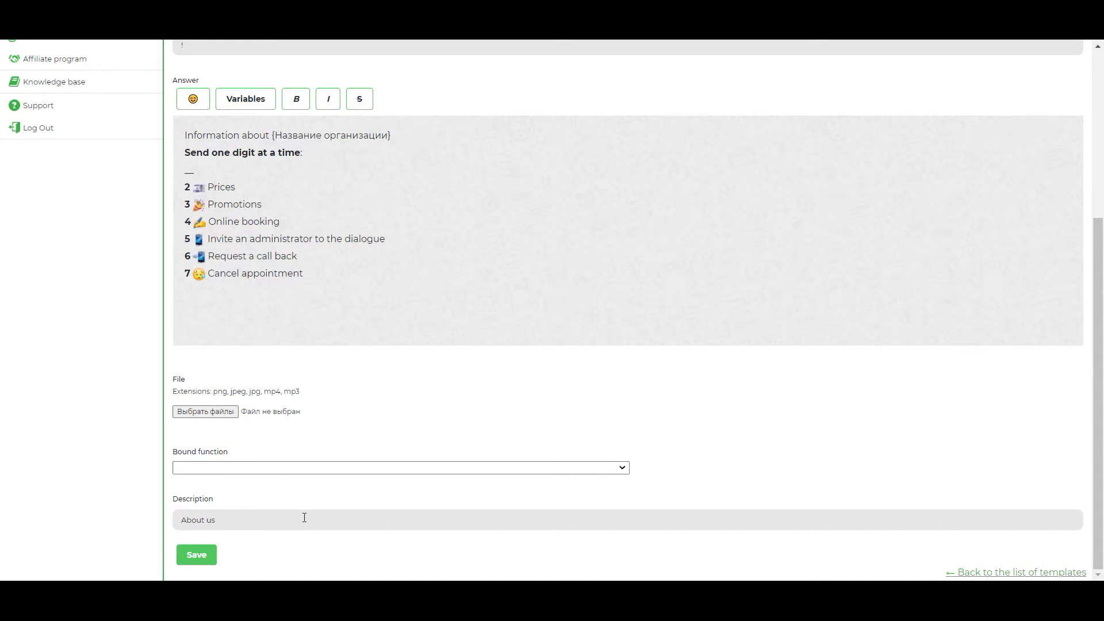
# Step: Save the edited About us template, leaving the bound function empty
pyautogui.click(285, 468)
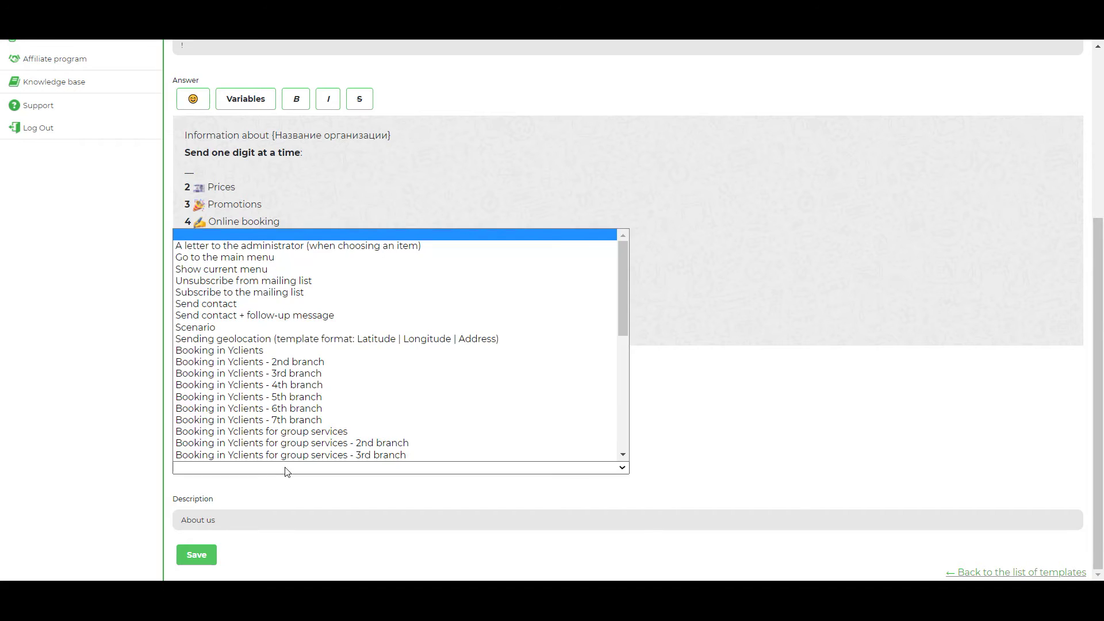
pyautogui.scroll(-1, 303, 334)
pyautogui.scroll(1, 321, 340)
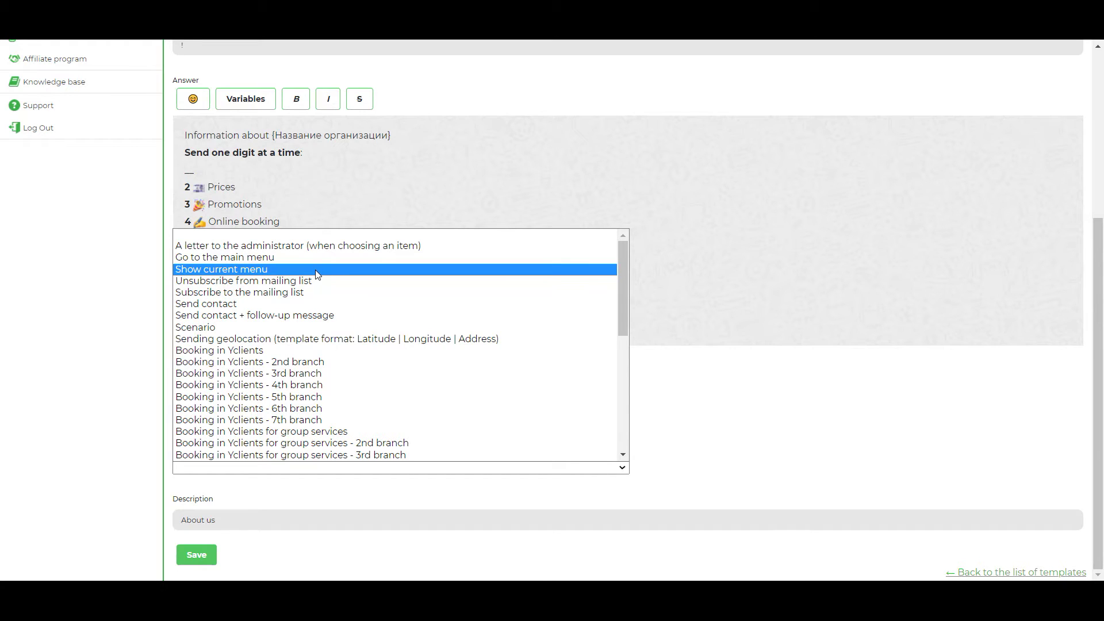
pyautogui.click(713, 354)
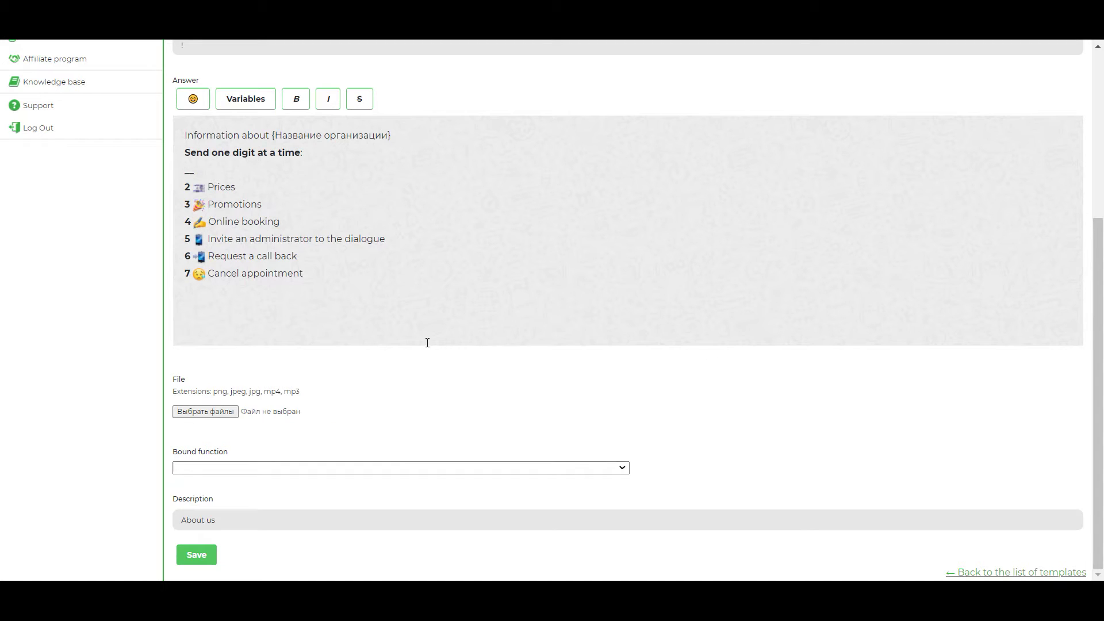
pyautogui.click(197, 557)
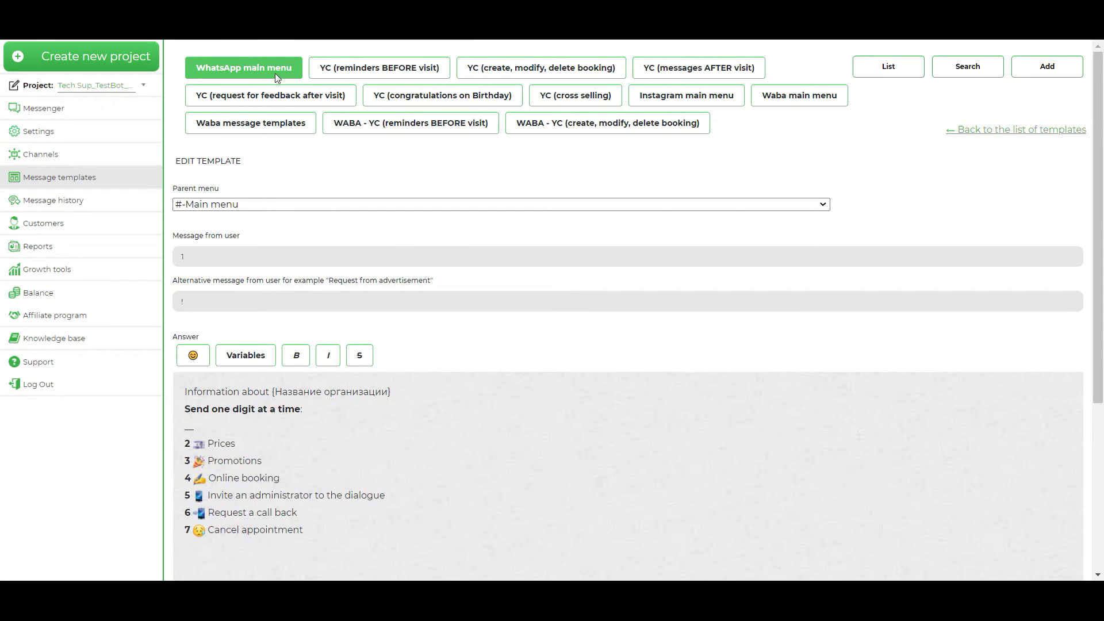
# Step: Return to the WhatsApp main menu list and scroll through the templates table and back up
pyautogui.click(274, 76)
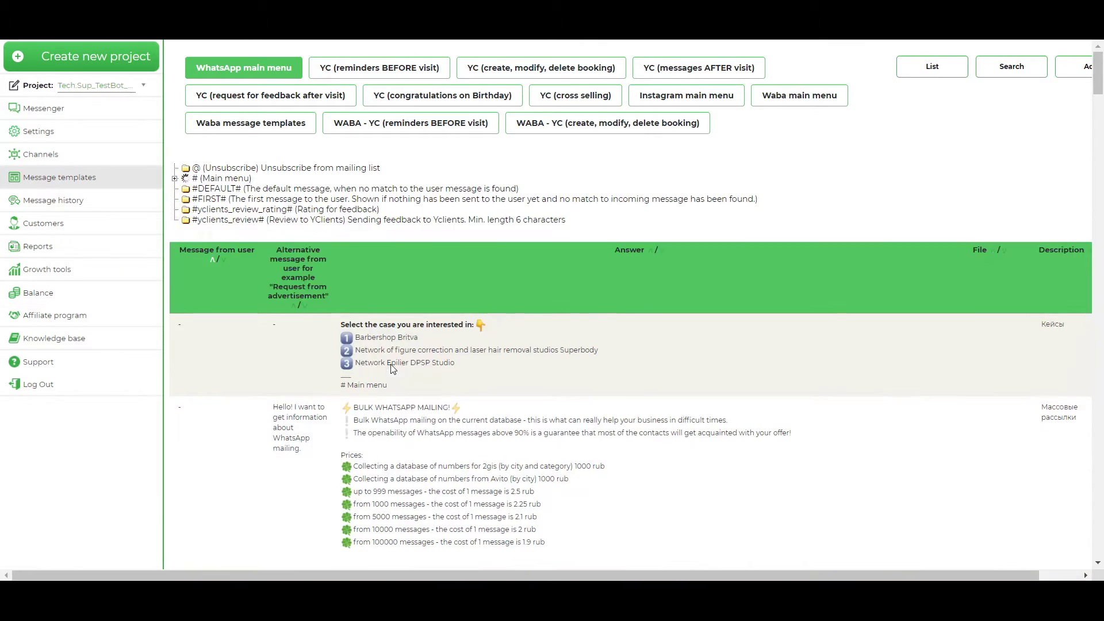
pyautogui.scroll(-13, 742, 363)
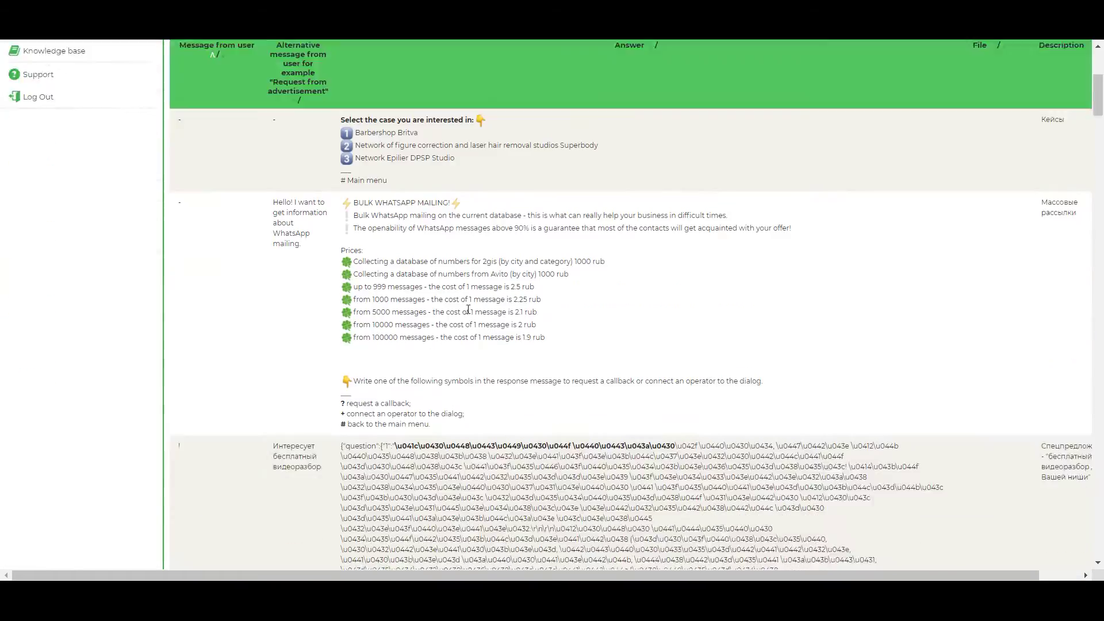
pyautogui.scroll(-10, 405, 302)
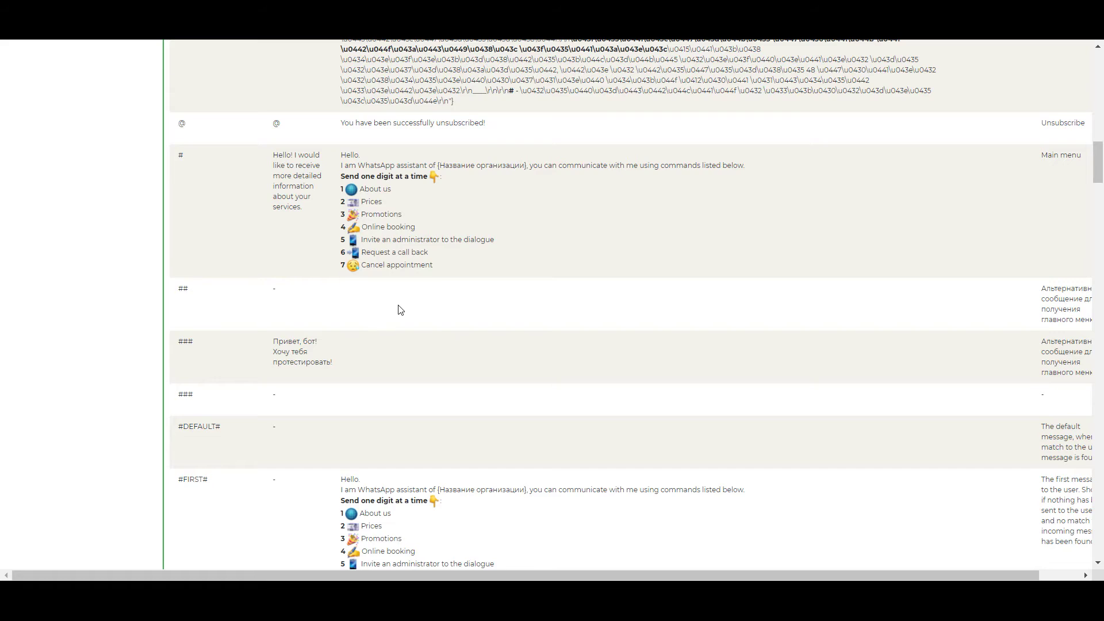
pyautogui.scroll(-5, 398, 305)
pyautogui.scroll(-4, 398, 305)
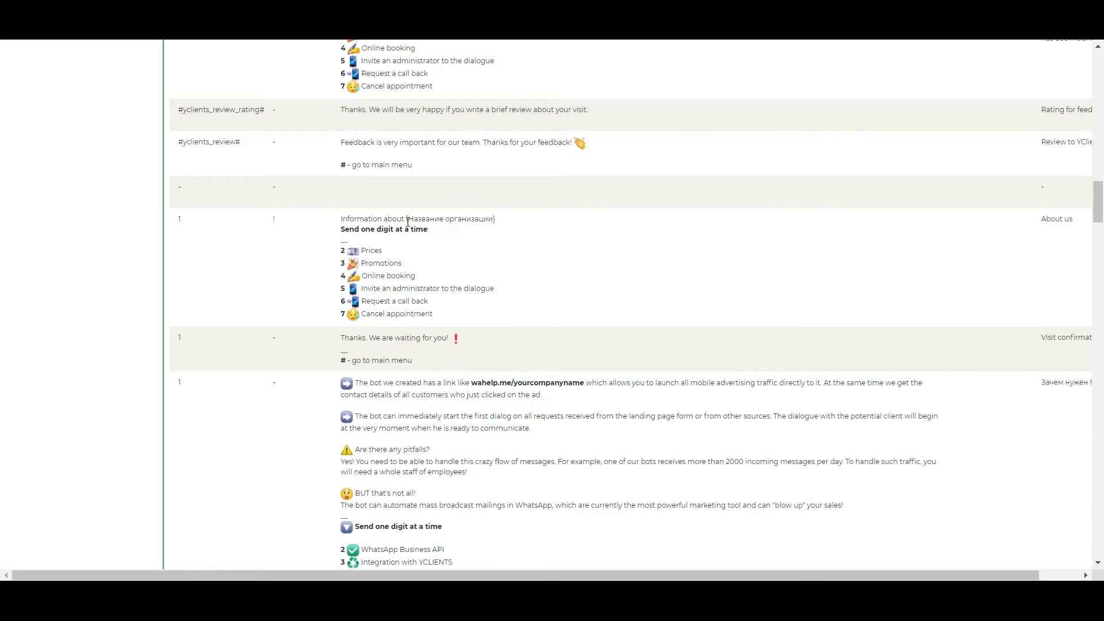
pyautogui.scroll(15, 530, 313)
pyautogui.scroll(20, 656, 338)
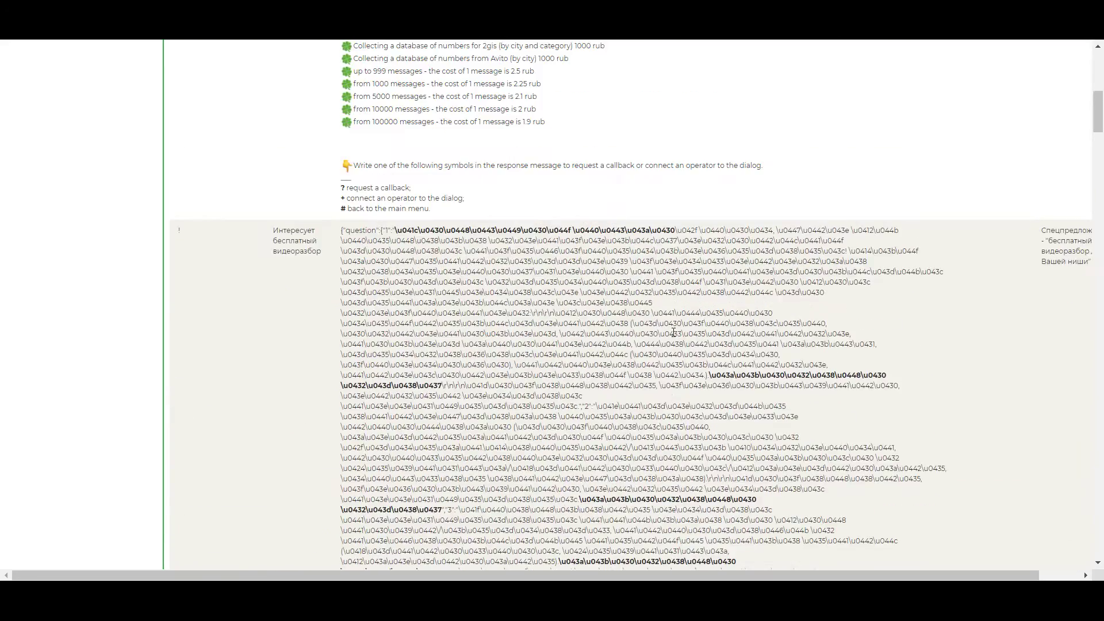
pyautogui.scroll(1, 791, 310)
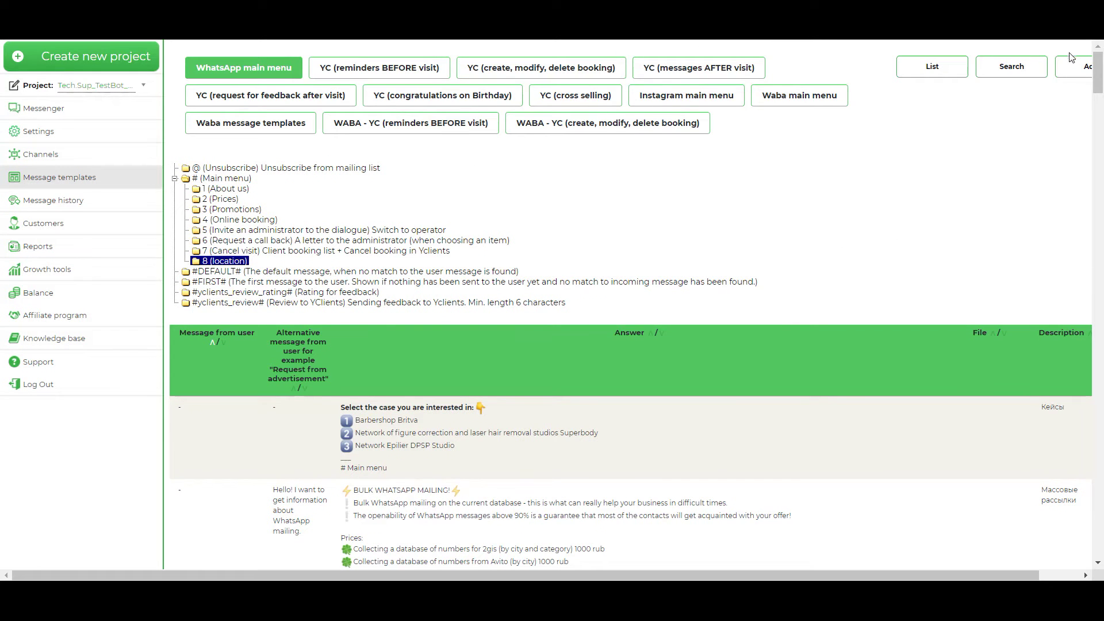
# Step: Start a new template under #-Main menu with user message '8'
pyautogui.click(1075, 72)
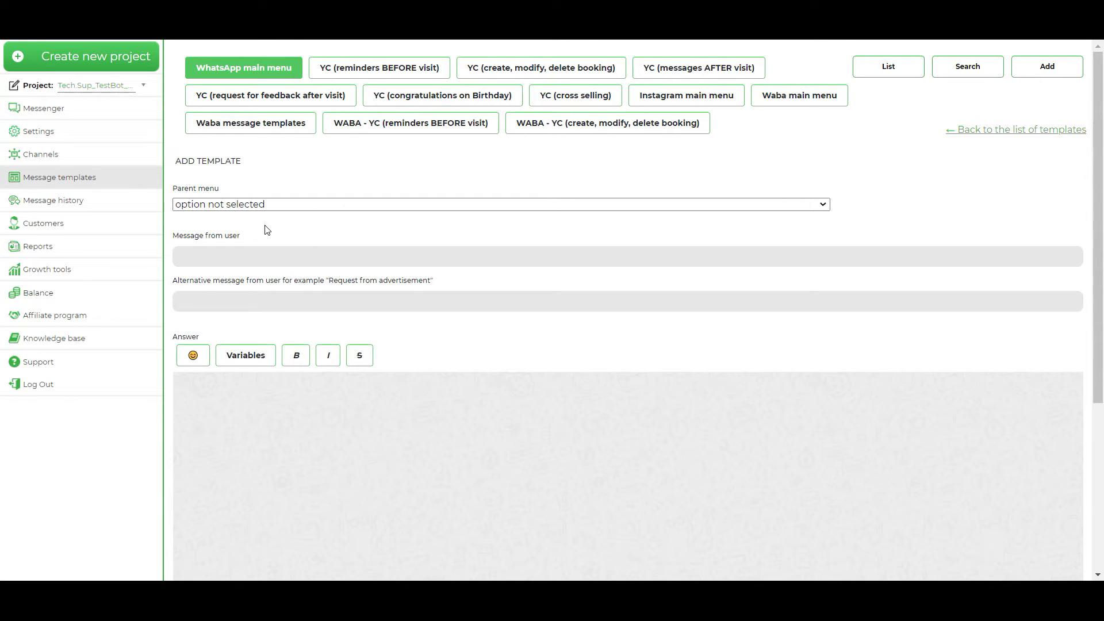
pyautogui.click(267, 204)
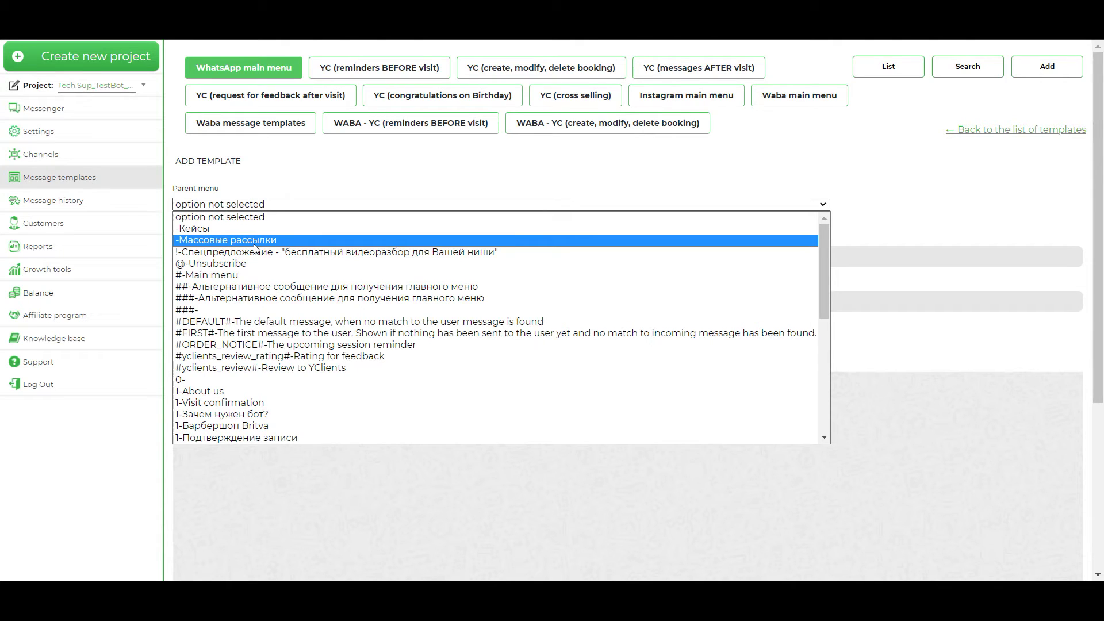
pyautogui.click(241, 276)
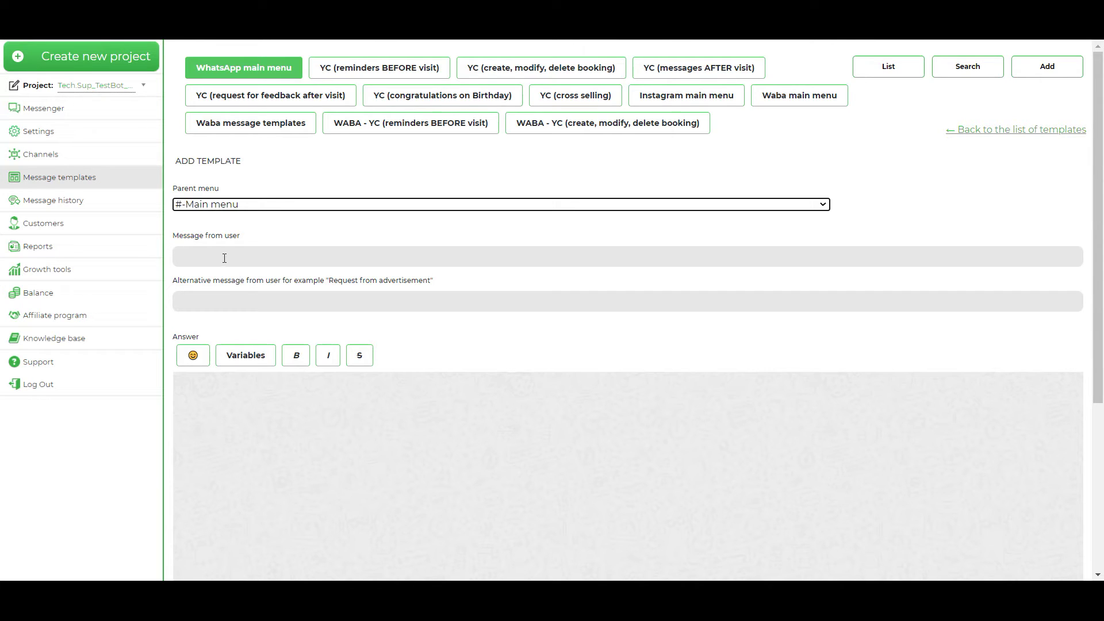
pyautogui.click(231, 256)
pyautogui.write('8')
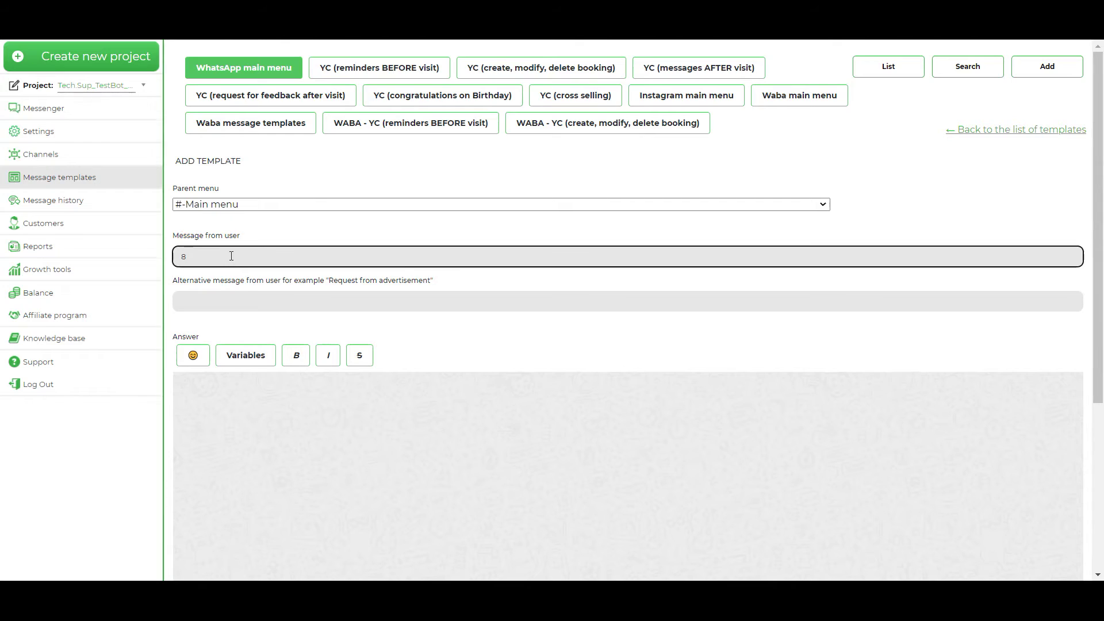
# Step: Give it the answer 'You can find us at out location: random adress', description 'locatiom', and add it
pyautogui.scroll(-1, 311, 346)
pyautogui.click(309, 334)
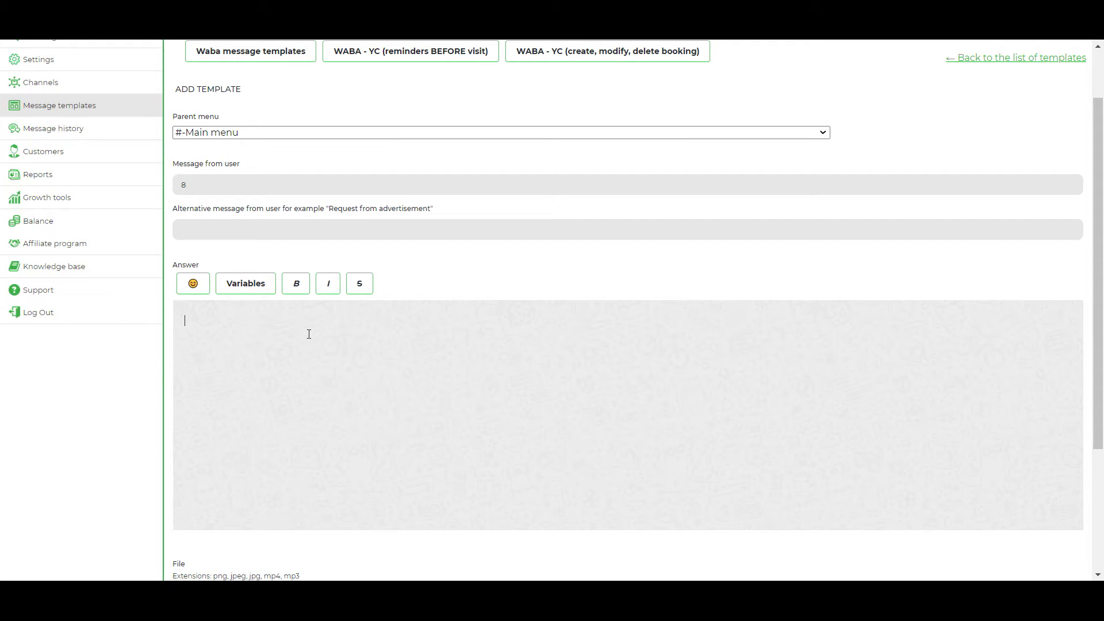
pyautogui.write('You can')
pyautogui.write(' find ')
pyautogui.write('us at')
pyautogui.write(' out')
pyautogui.write(' location')
pyautogui.write(': ')
pyautogui.write('random a')
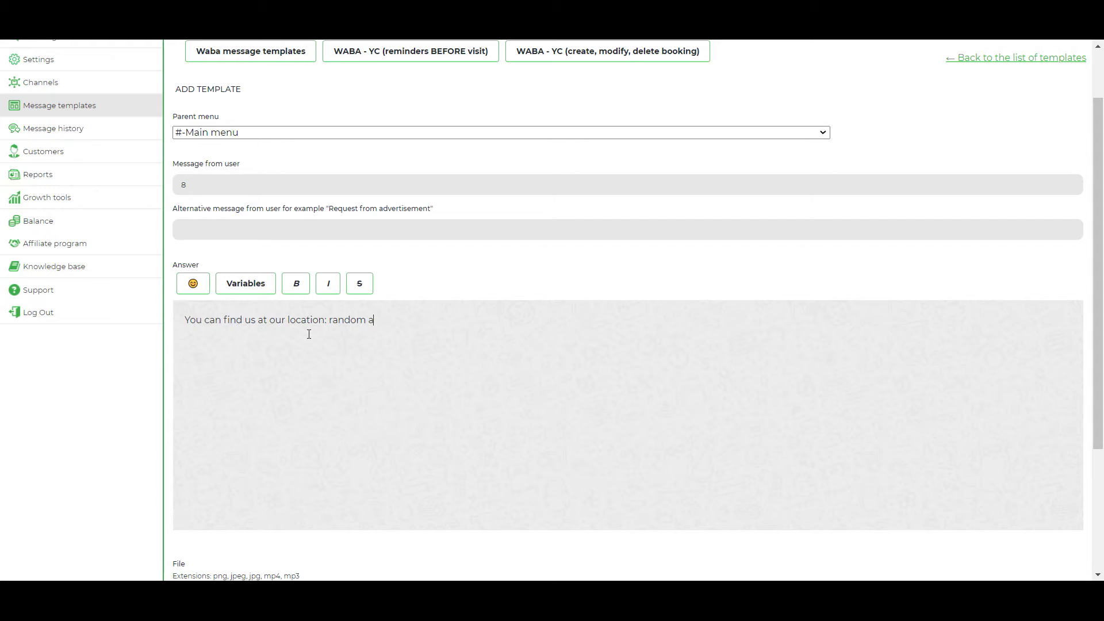
pyautogui.write('dress')
pyautogui.scroll(-3, 321, 333)
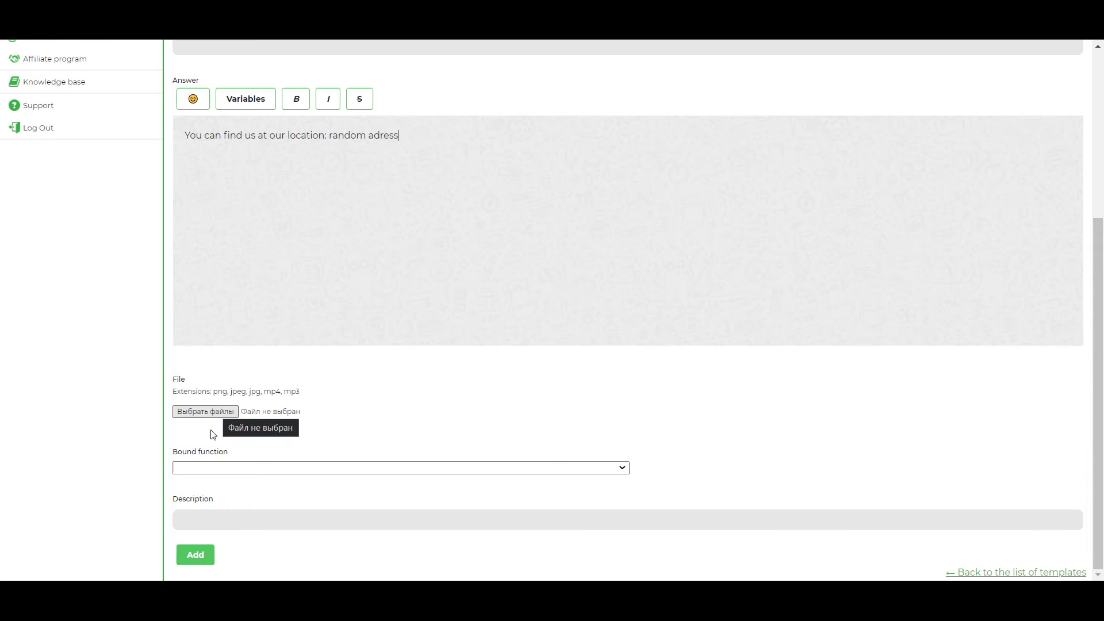
pyautogui.click(236, 517)
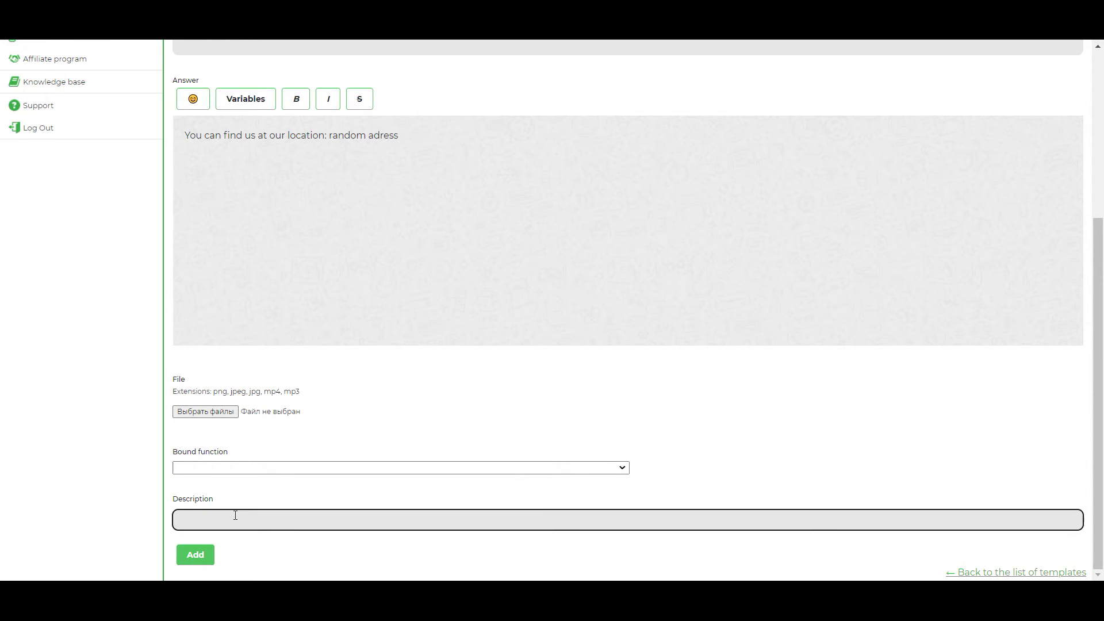
pyautogui.write('locatiom')
pyautogui.click(203, 559)
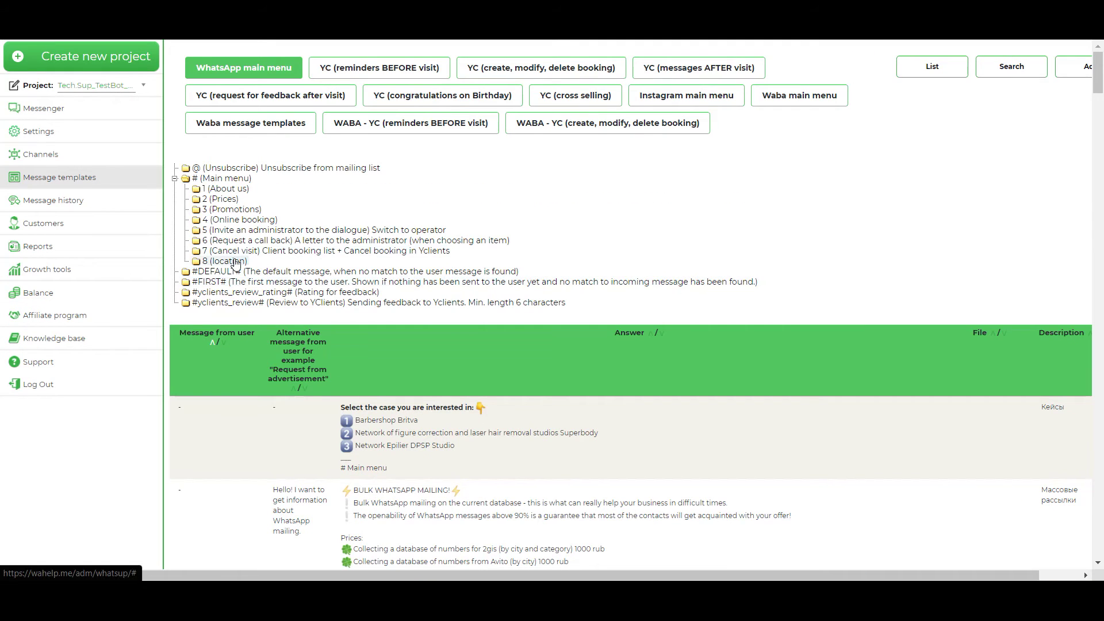
# Step: Select the new 8 (location) entry in the tree, then begin another new template
pyautogui.click(235, 263)
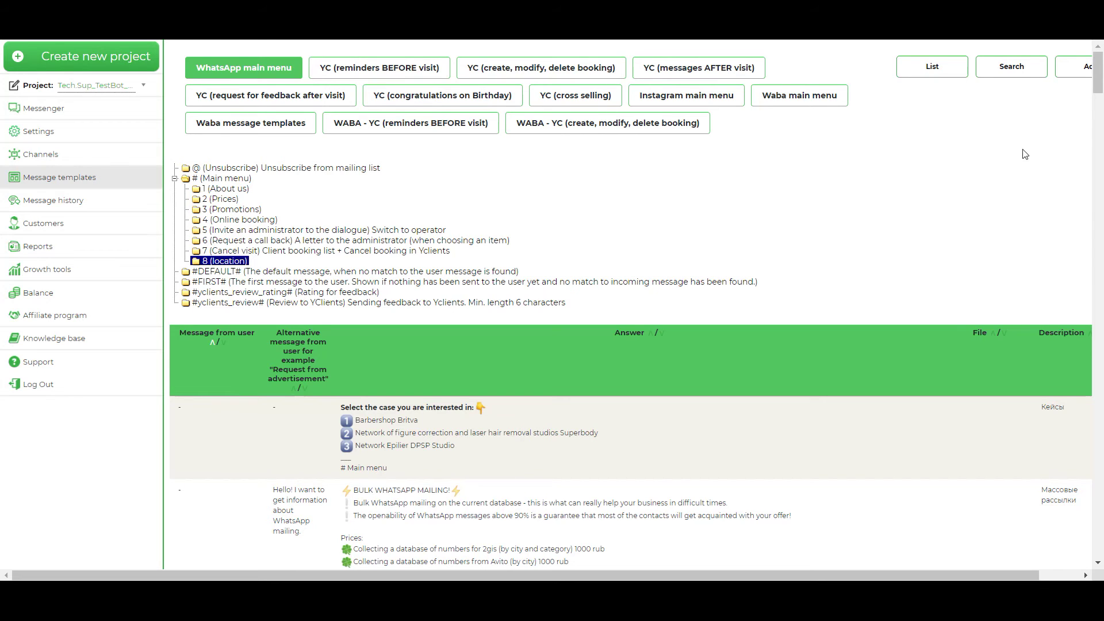
pyautogui.click(1073, 74)
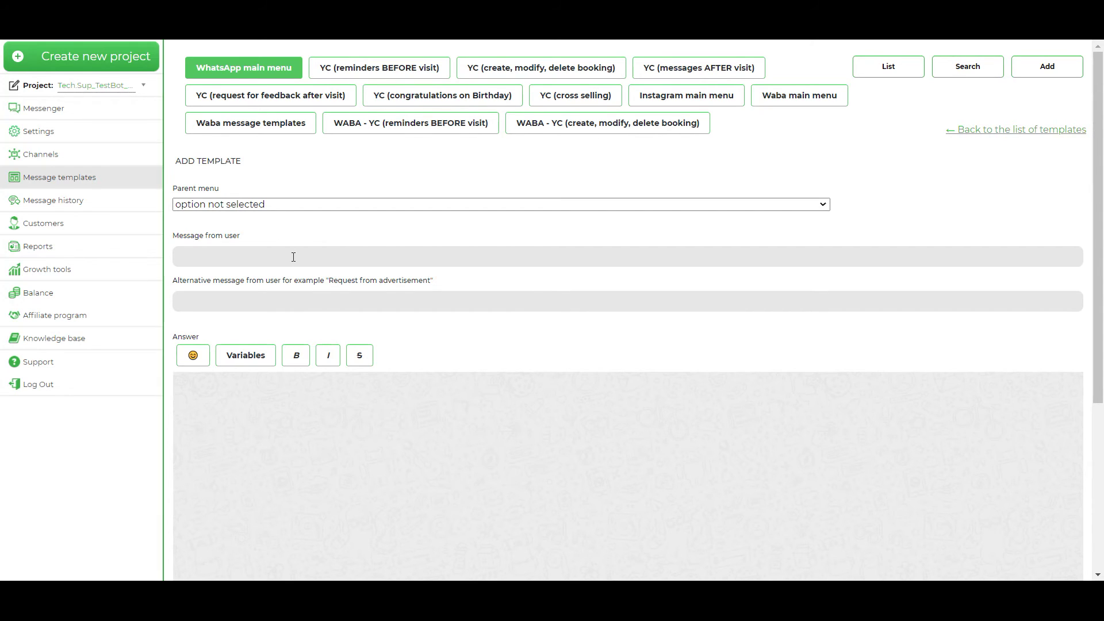
# Step: Enter '_Incoming call_' as both the user message and the alternative message
pyautogui.click(223, 257)
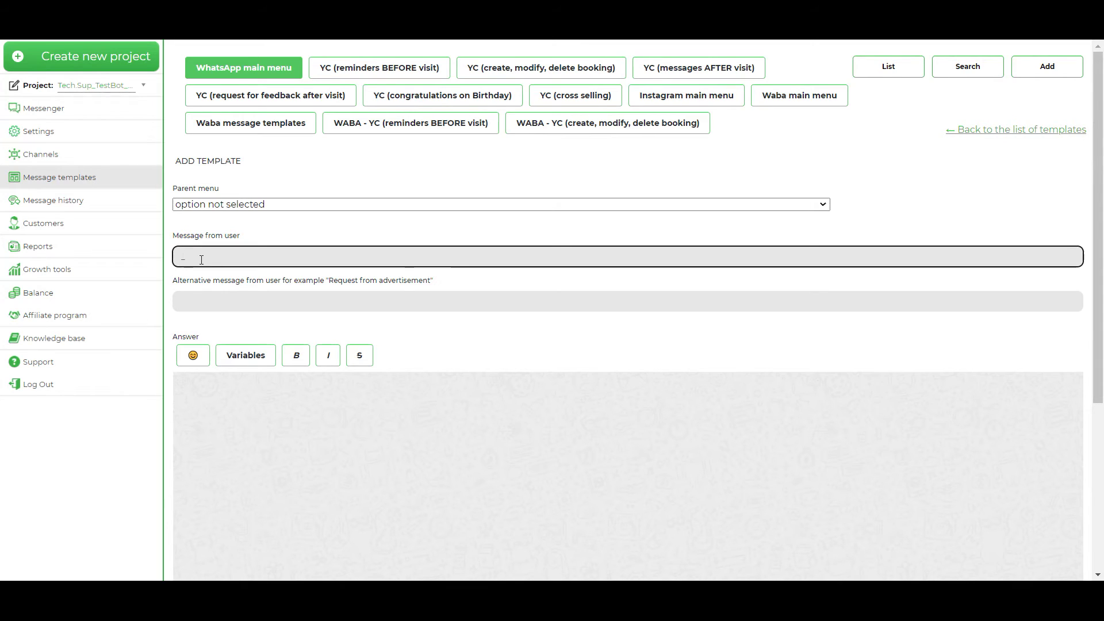
pyautogui.write('Incoming call_')
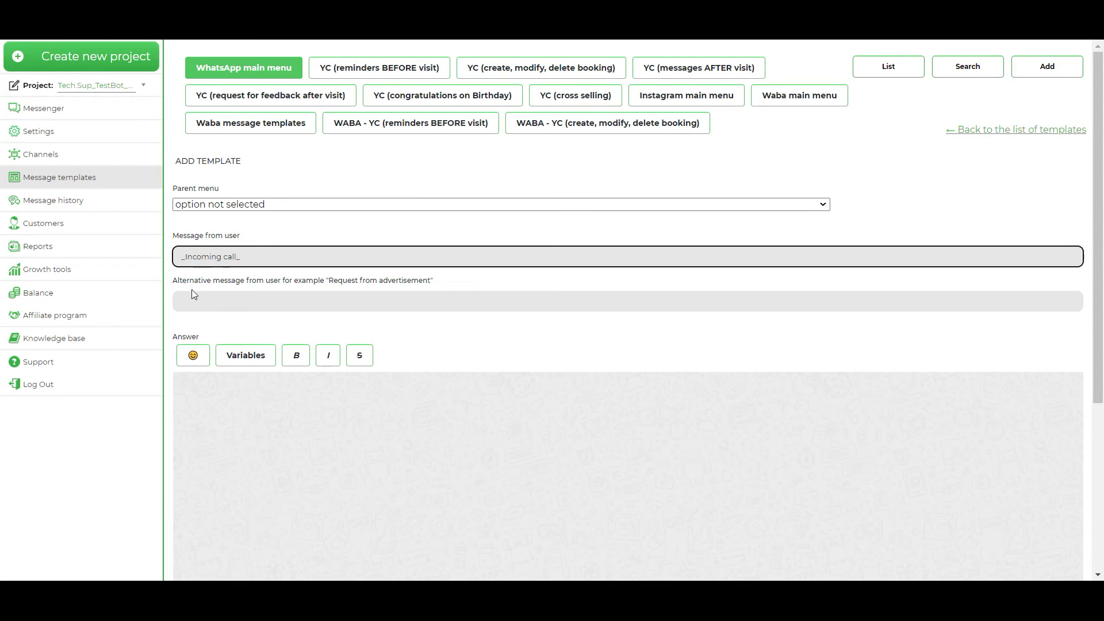
pyautogui.click(233, 298)
pyautogui.moveTo(246, 258); pyautogui.dragTo(182, 257)
pyautogui.hotkey('ctrl', 'c')
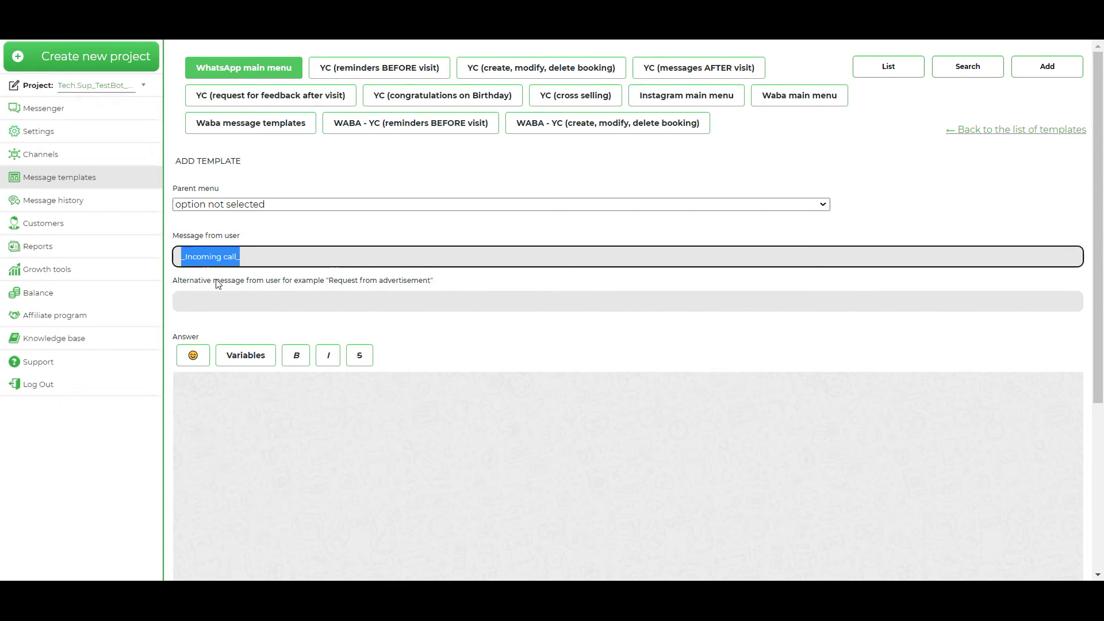
pyautogui.click(240, 300)
pyautogui.hotkey('ctrl', 'v')
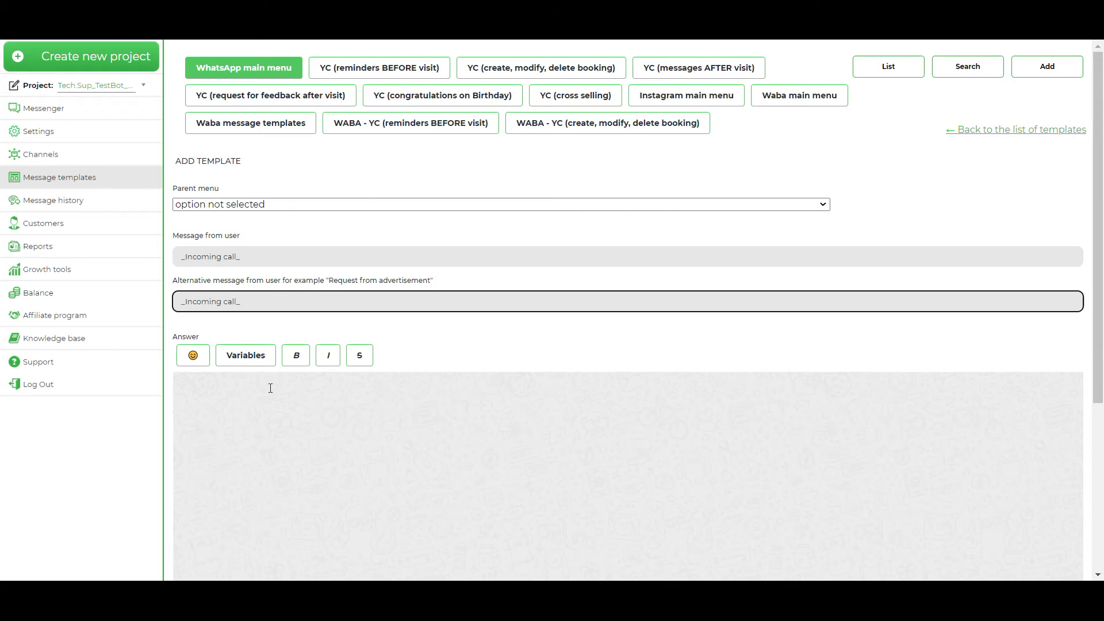
# Step: Write the answer 'We can not answer on your phone call. but we will write you soon'
pyautogui.click(270, 389)
pyautogui.scroll(-1, 266, 363)
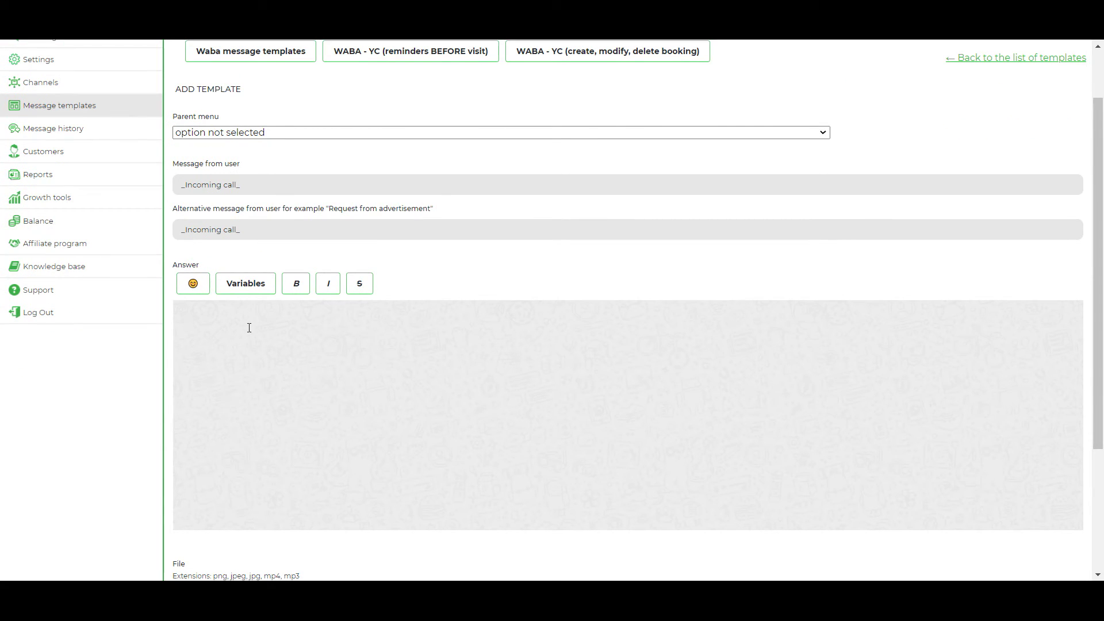
pyautogui.write('We can not answer on your phone call')
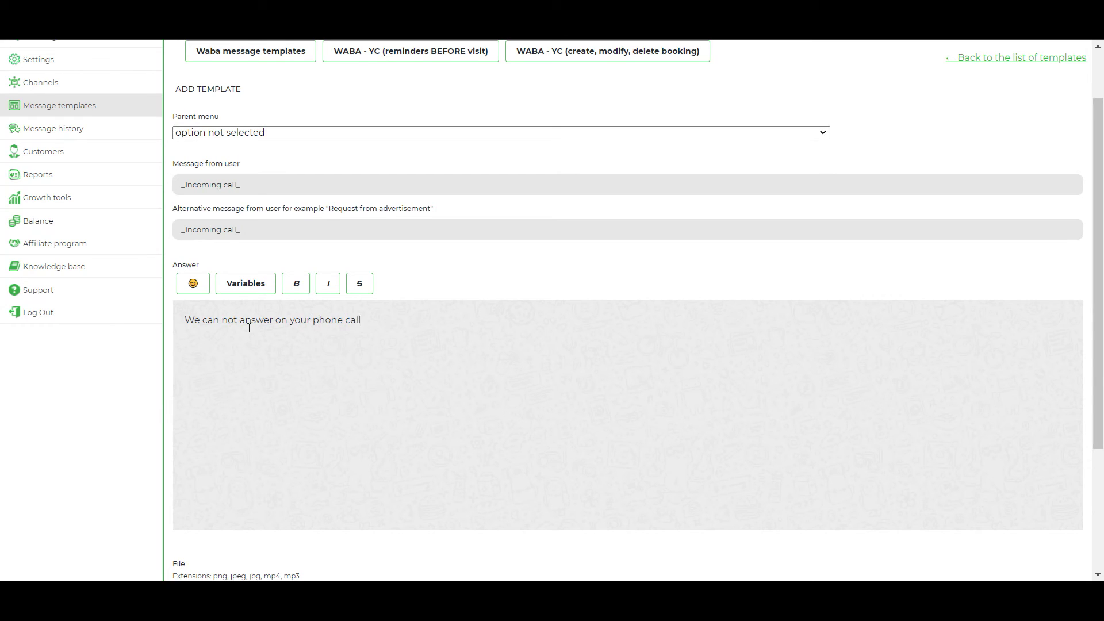
pyautogui.write('. but we will write you soon')
# Step: Bind 'A letter to the administrator' to the _Incoming call_ template and add it
pyautogui.scroll(-3, 270, 333)
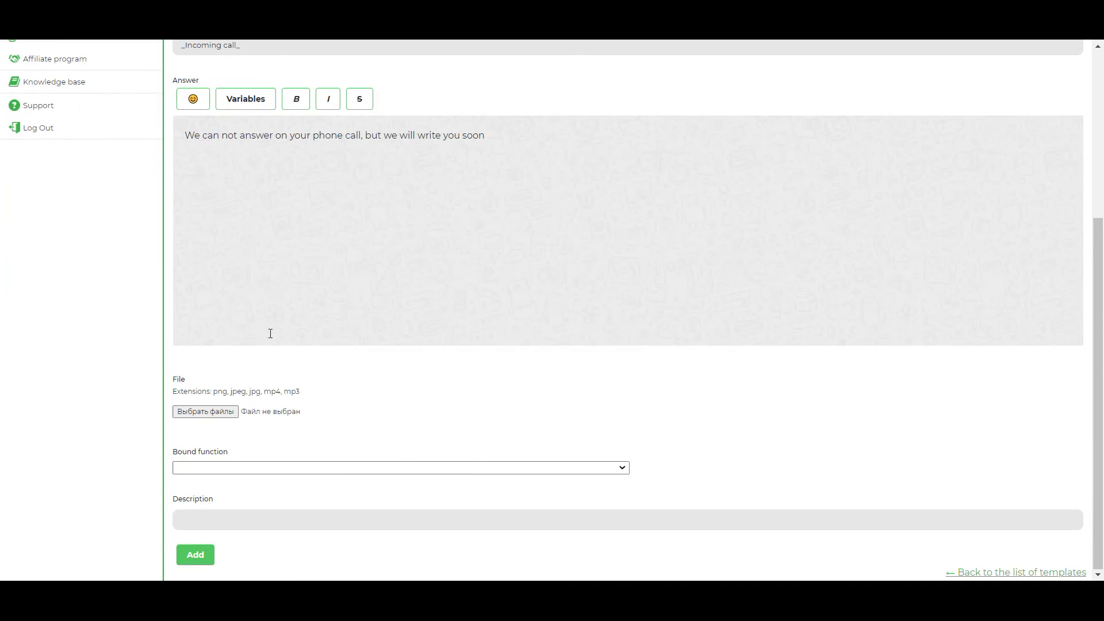
pyautogui.click(273, 468)
pyautogui.scroll(-1, 251, 306)
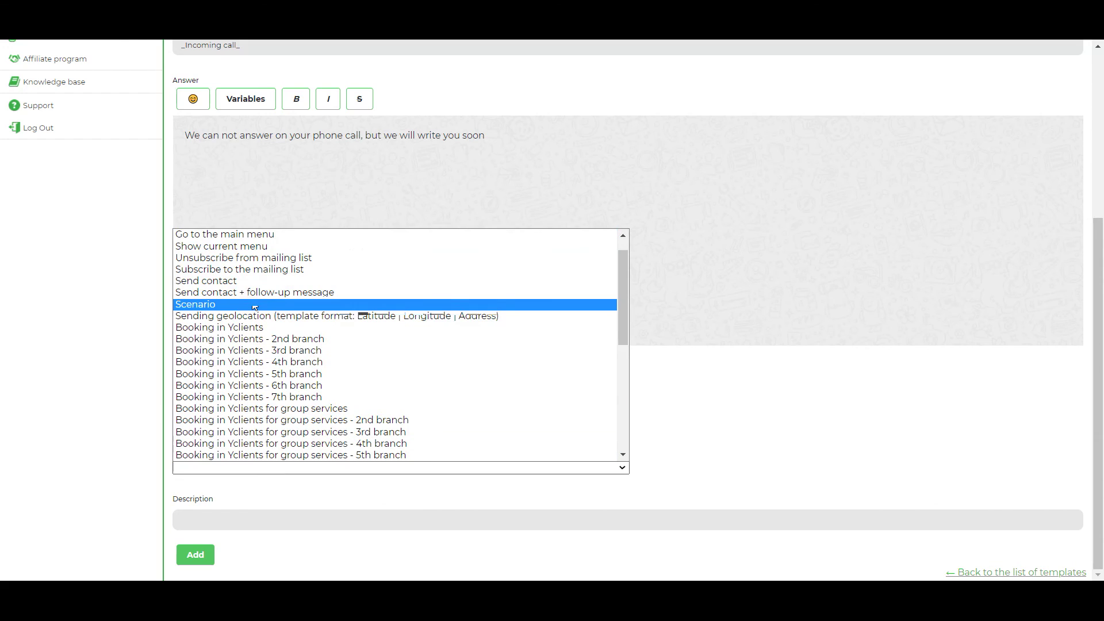
pyautogui.scroll(1, 283, 247)
pyautogui.click(283, 246)
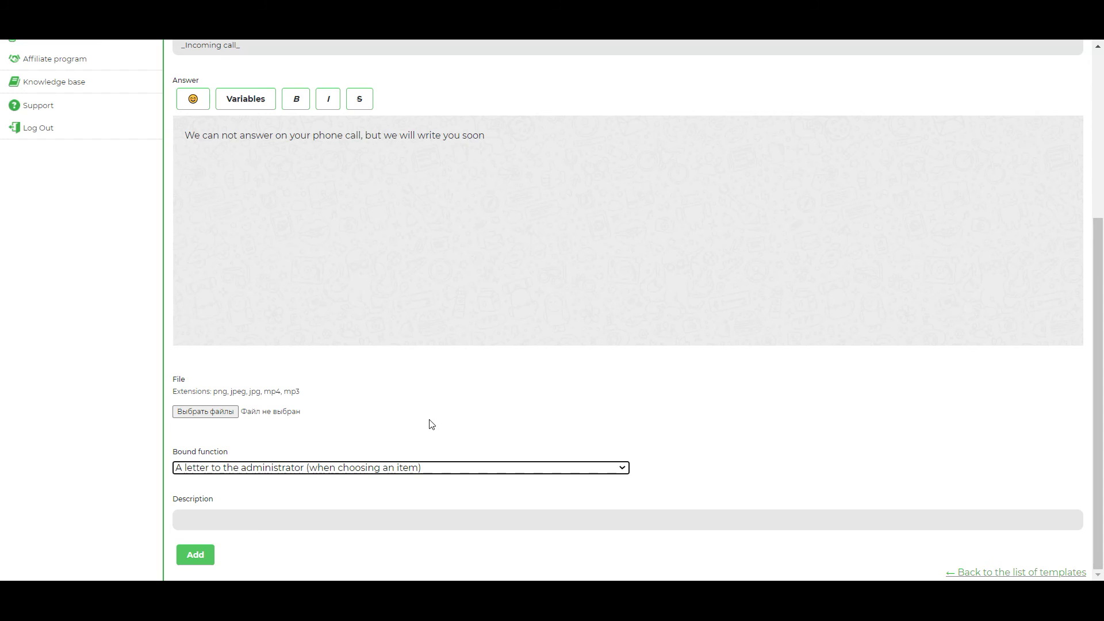
pyautogui.click(205, 556)
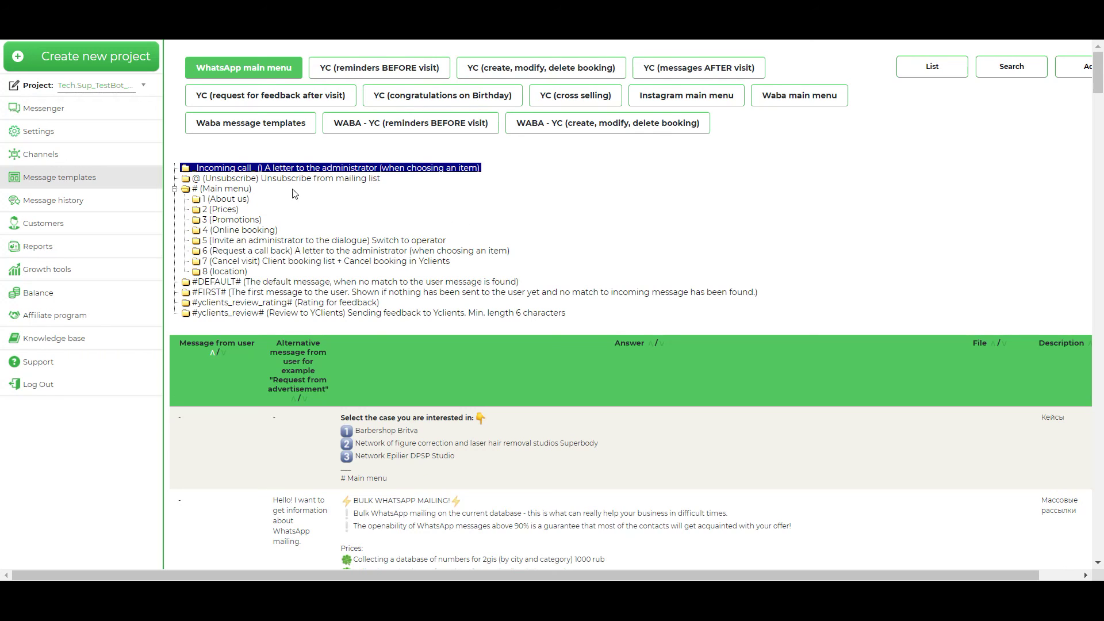
# Step: Open the @ (Unsubscribe) template for editing
pyautogui.click(266, 179)
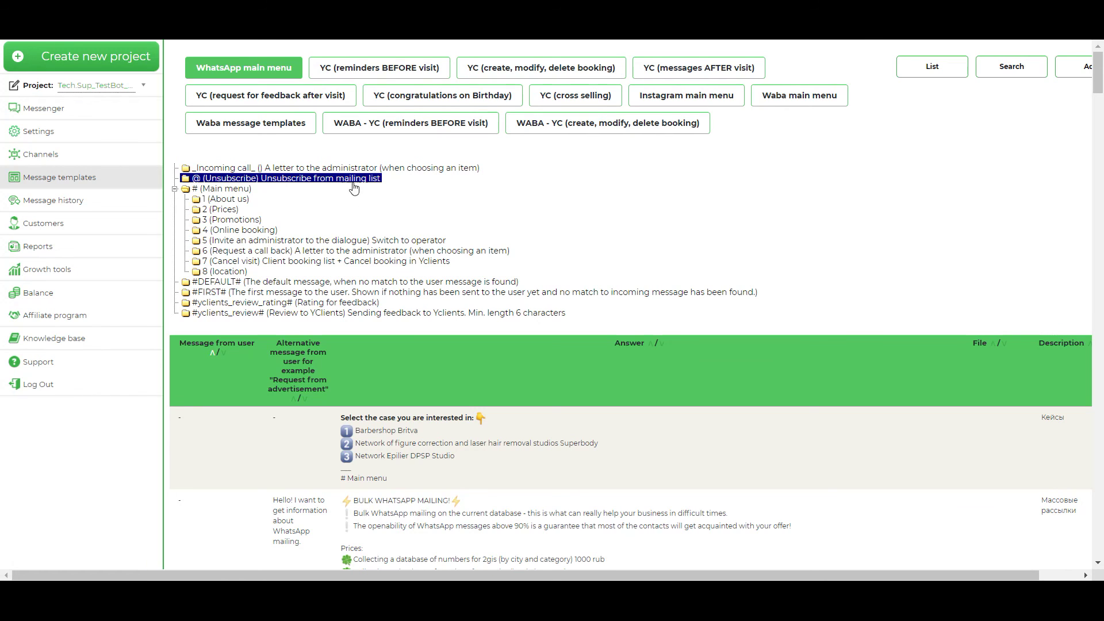
pyautogui.rightClick(316, 179)
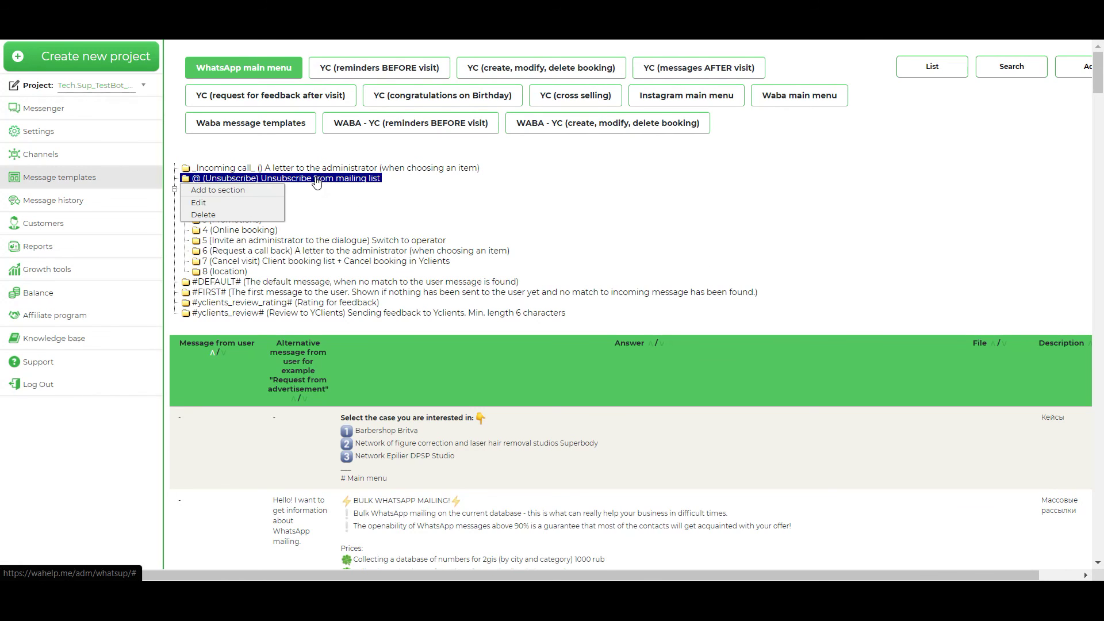
pyautogui.click(229, 205)
pyautogui.scroll(-1, 420, 293)
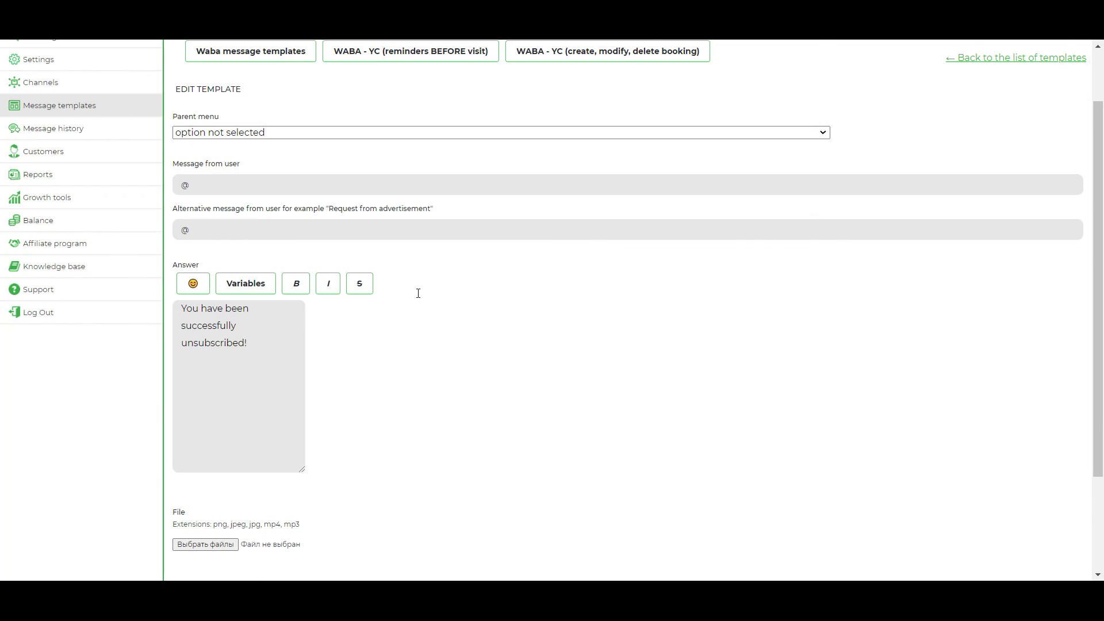
pyautogui.scroll(-1, 424, 309)
pyautogui.scroll(1, 416, 271)
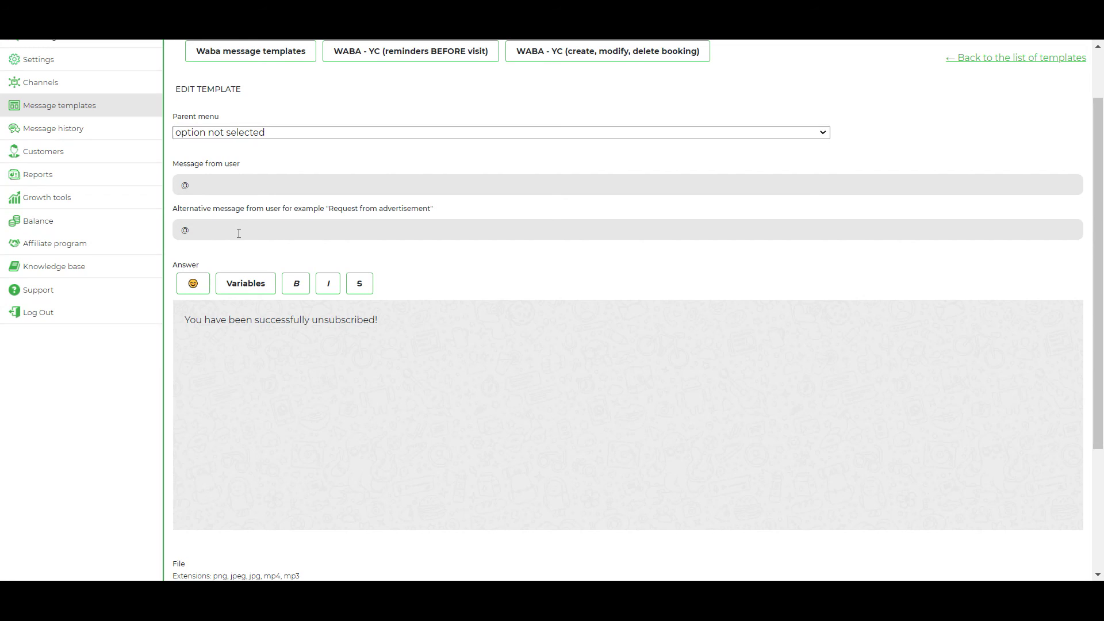
pyautogui.scroll(-3, 363, 222)
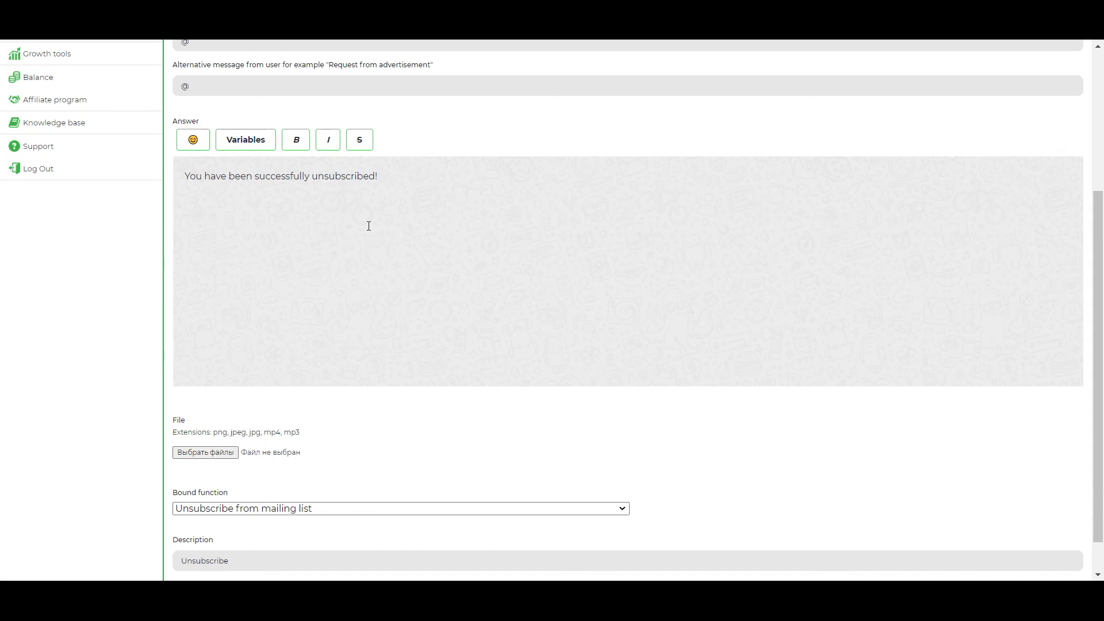
pyautogui.scroll(1, 369, 226)
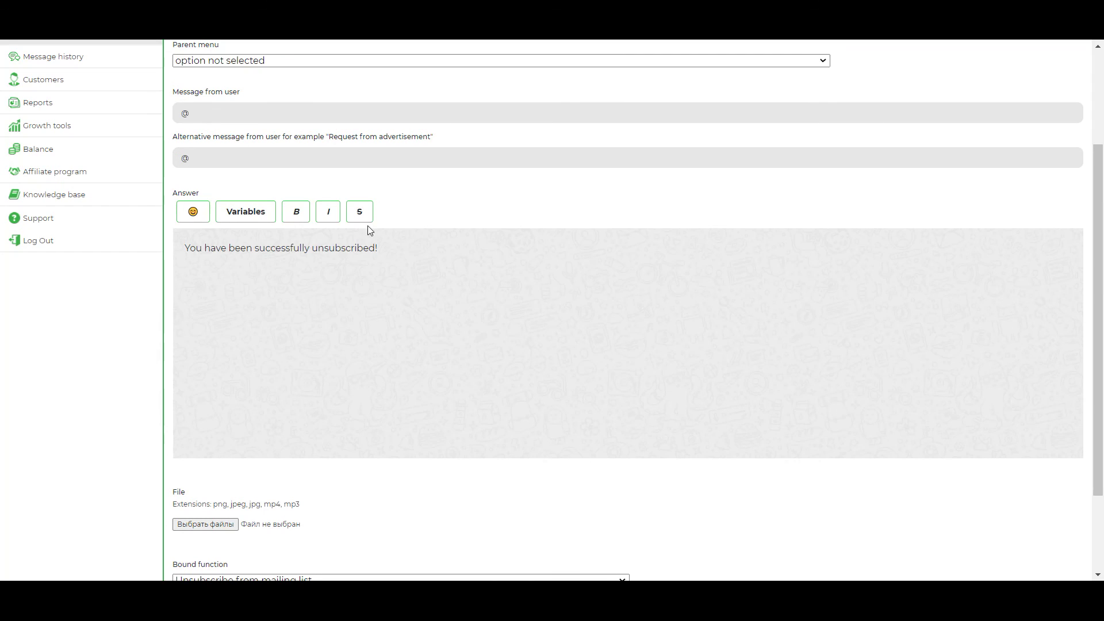
pyautogui.scroll(-2, 371, 229)
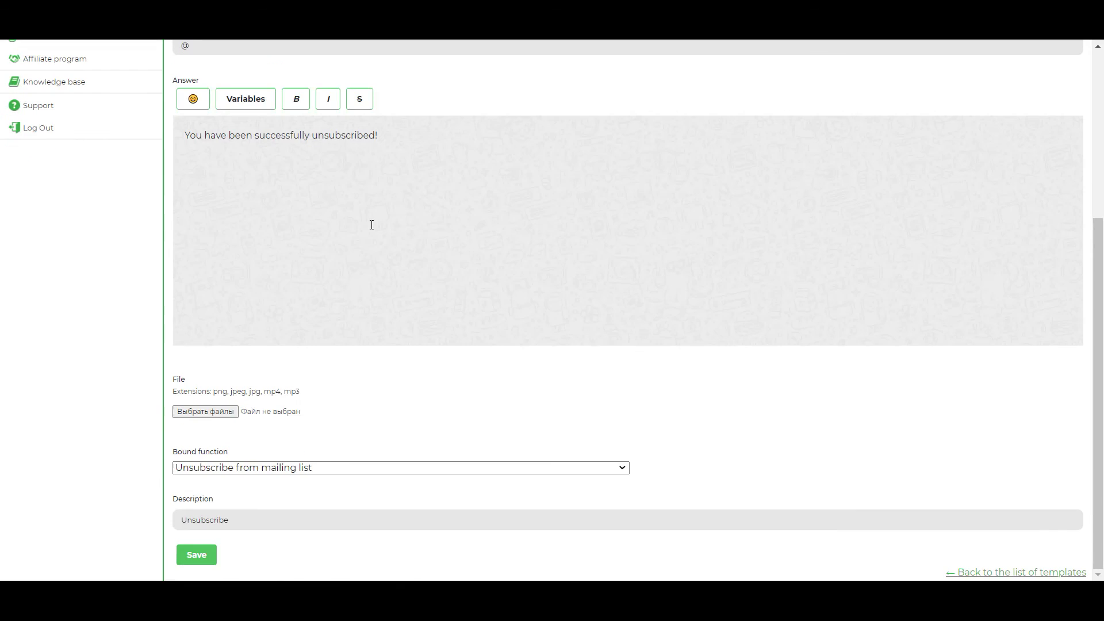
pyautogui.moveTo(190, 135); pyautogui.dragTo(387, 138)
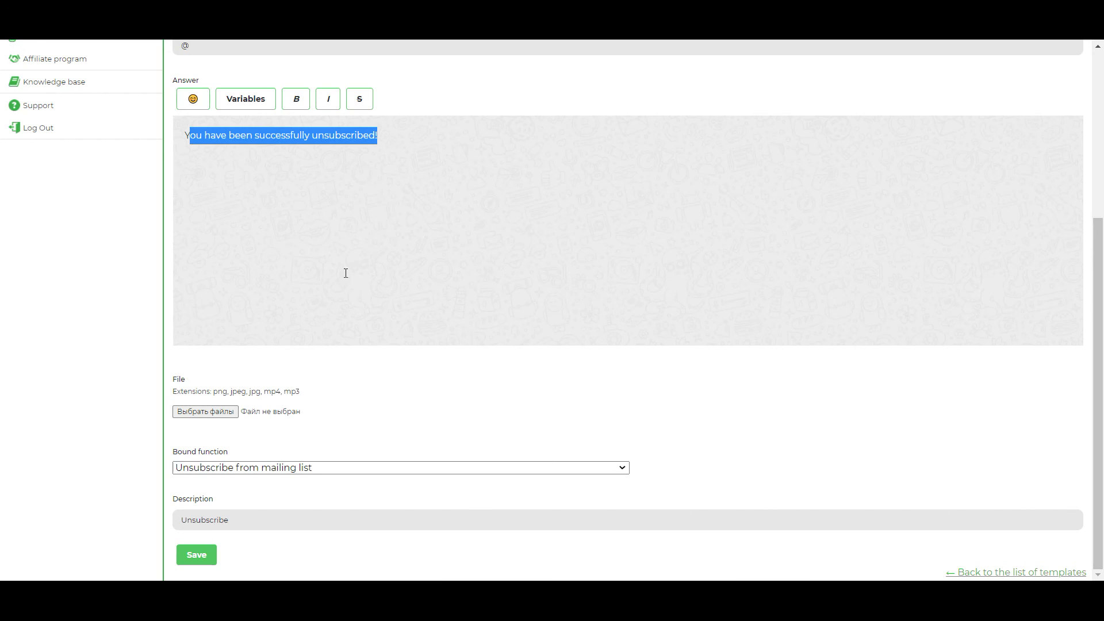
pyautogui.scroll(1, 305, 233)
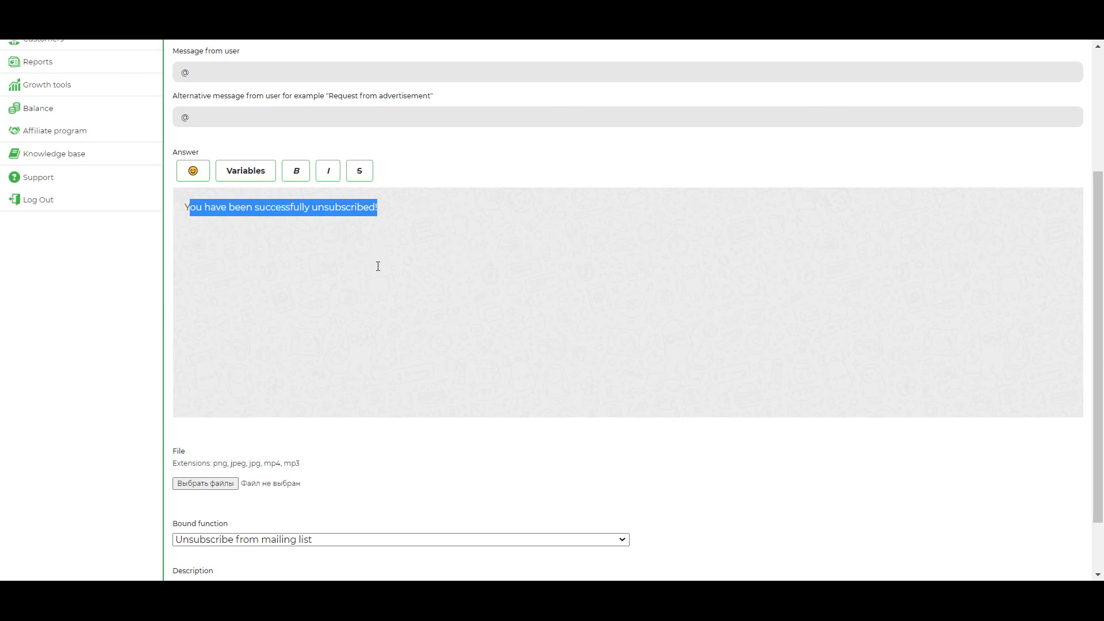
pyautogui.scroll(-1, 378, 267)
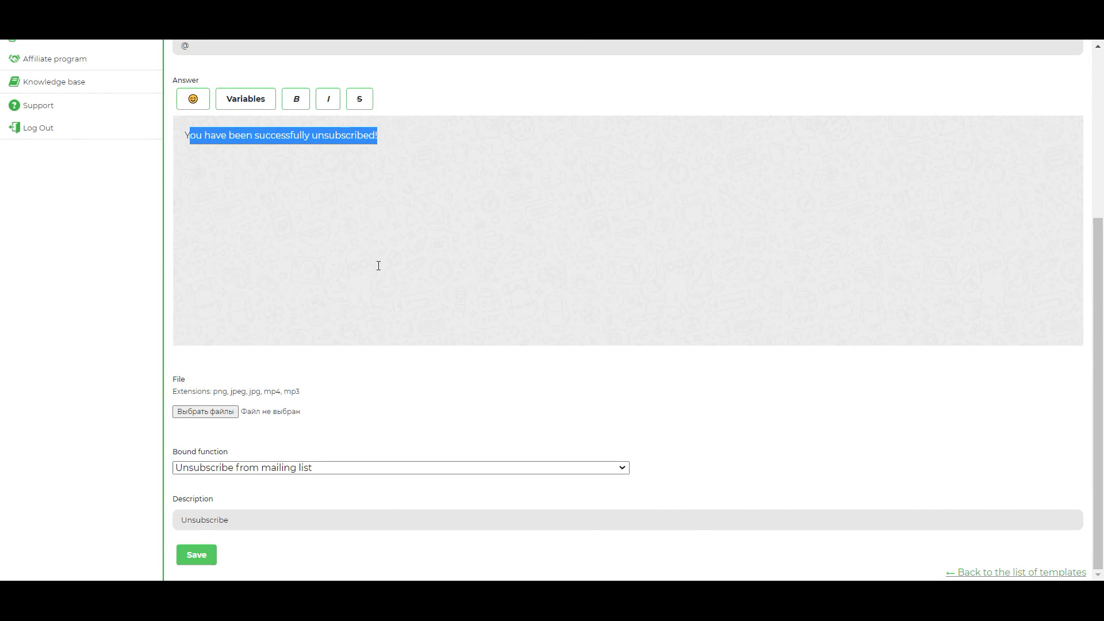